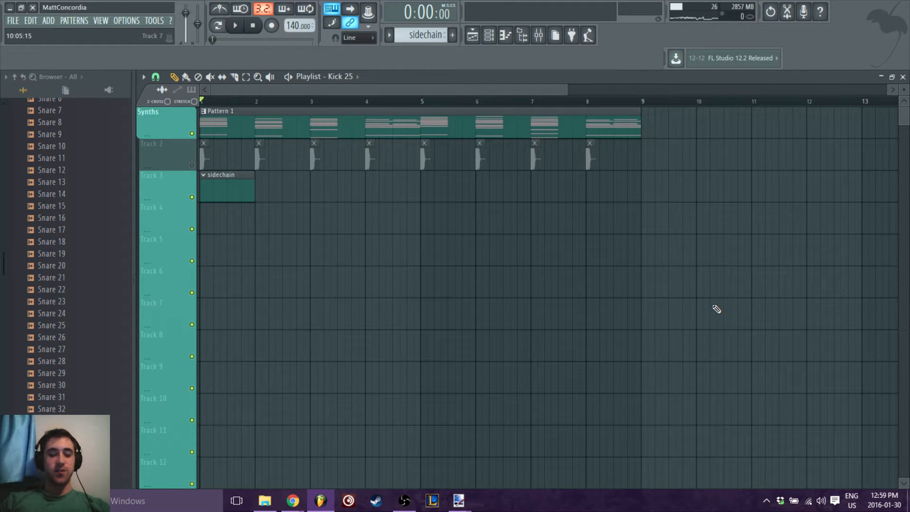
# Play the song with the kicks on Track 2 muted, then unmute that track and play the song again.
pyautogui.press('space')
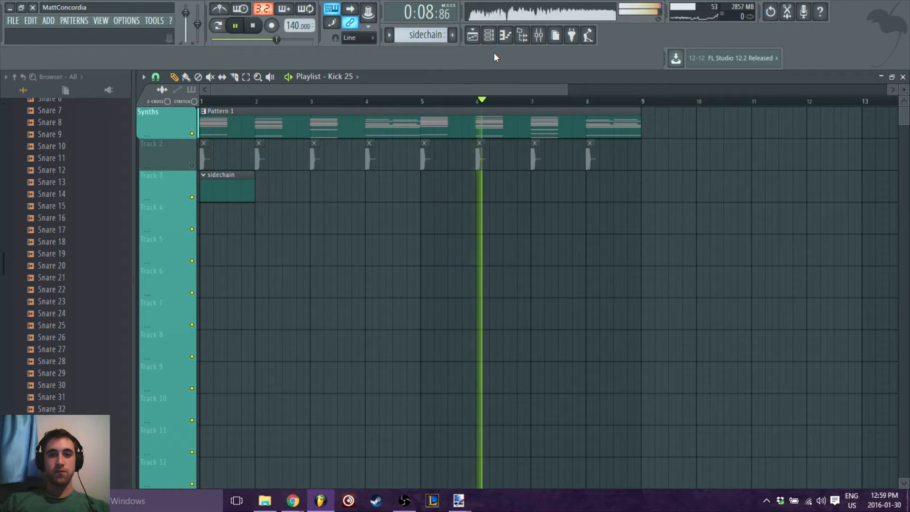
pyautogui.press('space')
pyautogui.click(192, 165)
pyautogui.click(539, 35)
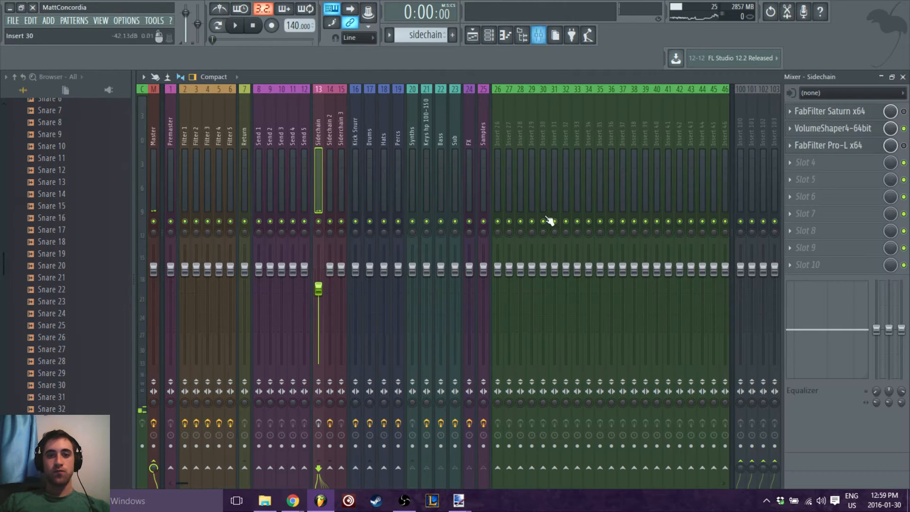
pyautogui.press('space')
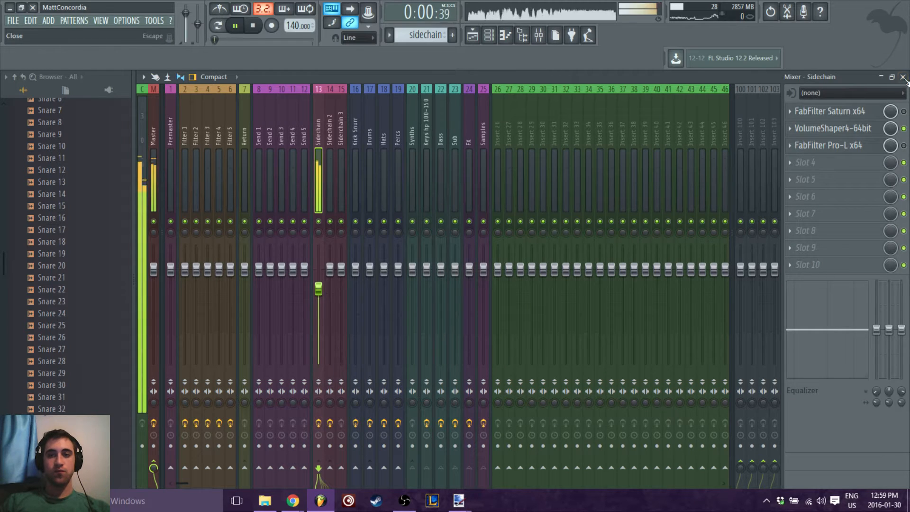
pyautogui.press('F5')
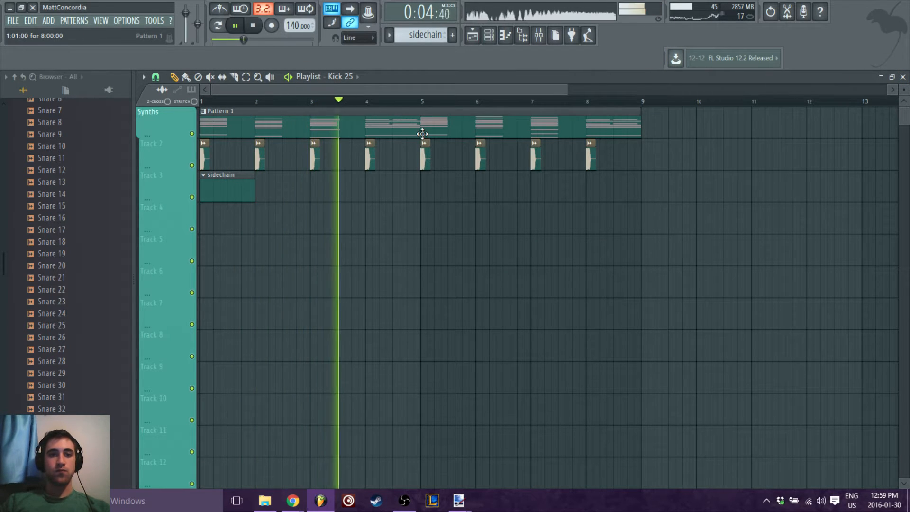
pyautogui.press('space')
# Disable the VolumeShaper4-64bit effect on the Sidechain mixer track and close the mixer.
pyautogui.click(489, 34)
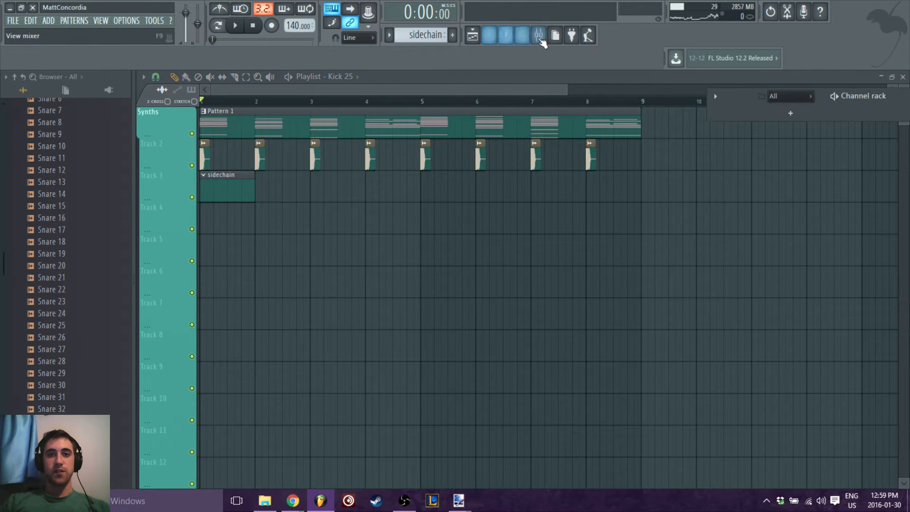
pyautogui.click(538, 35)
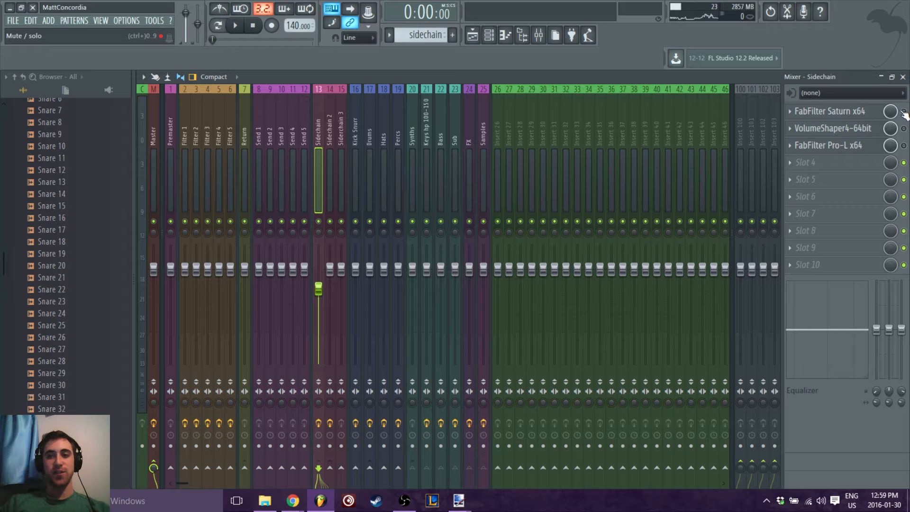
pyautogui.click(903, 78)
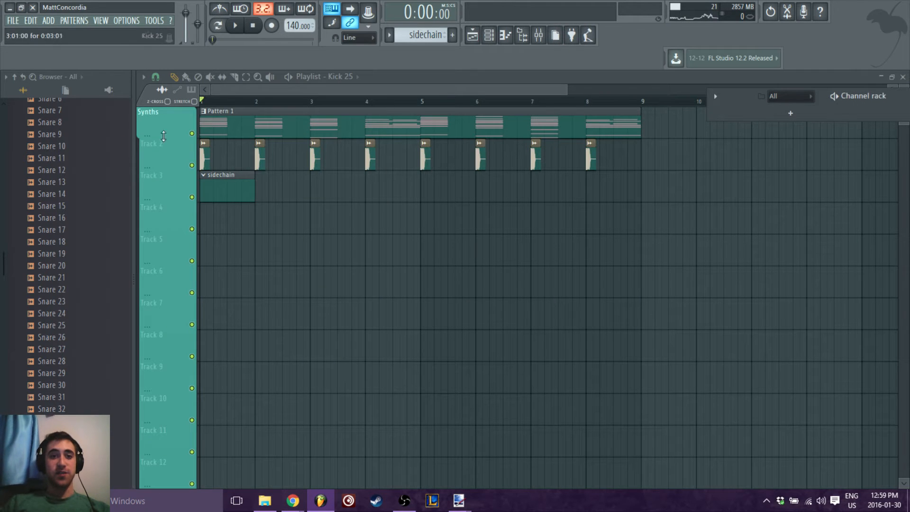
# Solo the Massive channel in the channel rack, play the song to hear it alone, and unsolo it.
pyautogui.click(489, 38)
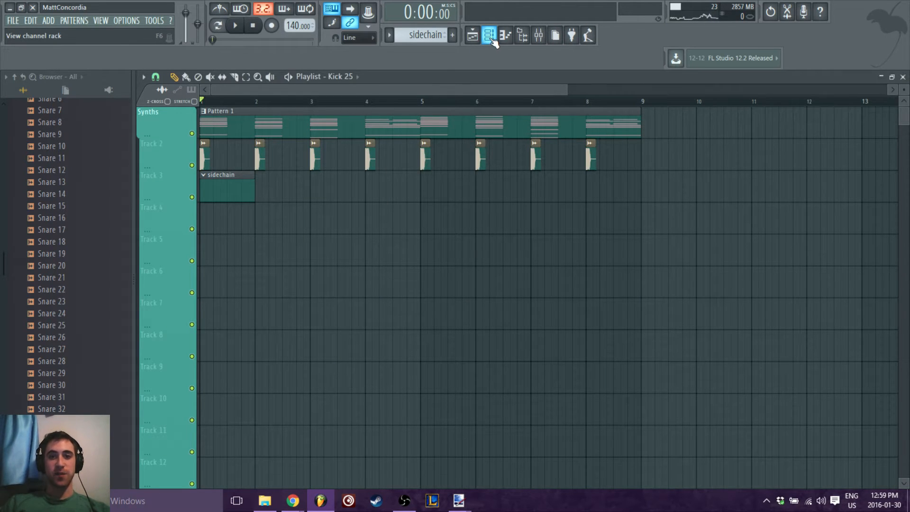
pyautogui.click(490, 38)
pyautogui.moveTo(823, 96); pyautogui.dragTo(764, 98)
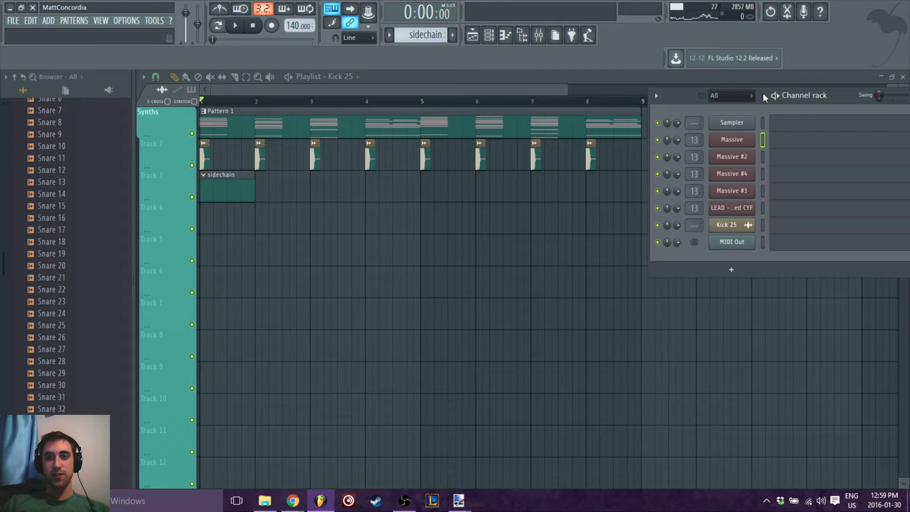
pyautogui.rightClick(658, 140)
pyautogui.click(671, 146)
pyautogui.press('space')
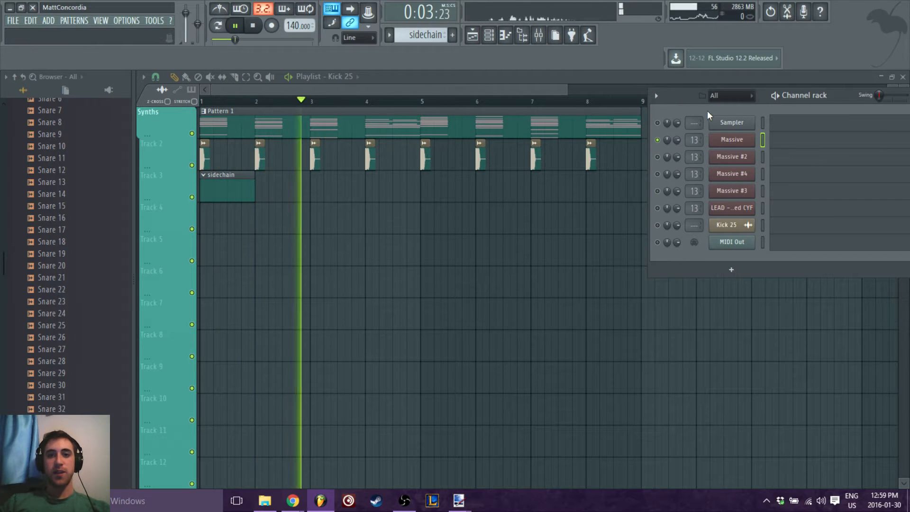
pyautogui.rightClick(658, 141)
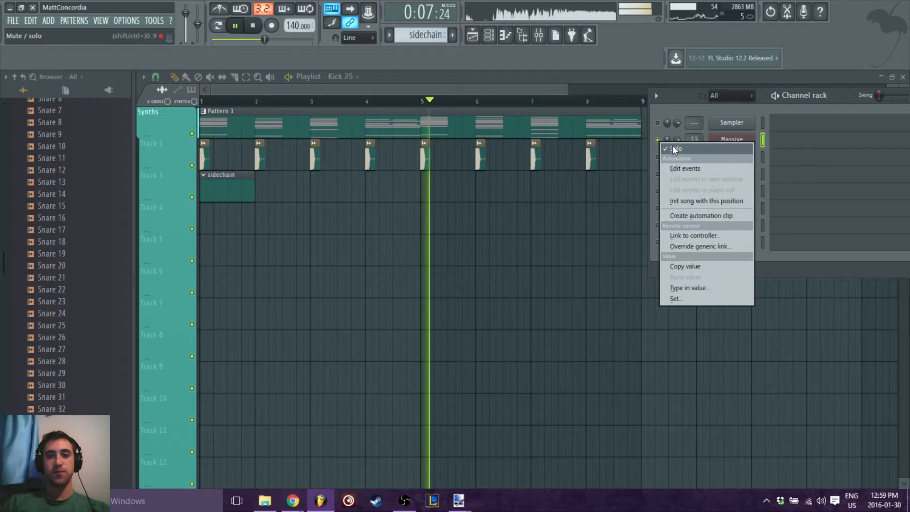
pyautogui.click(675, 149)
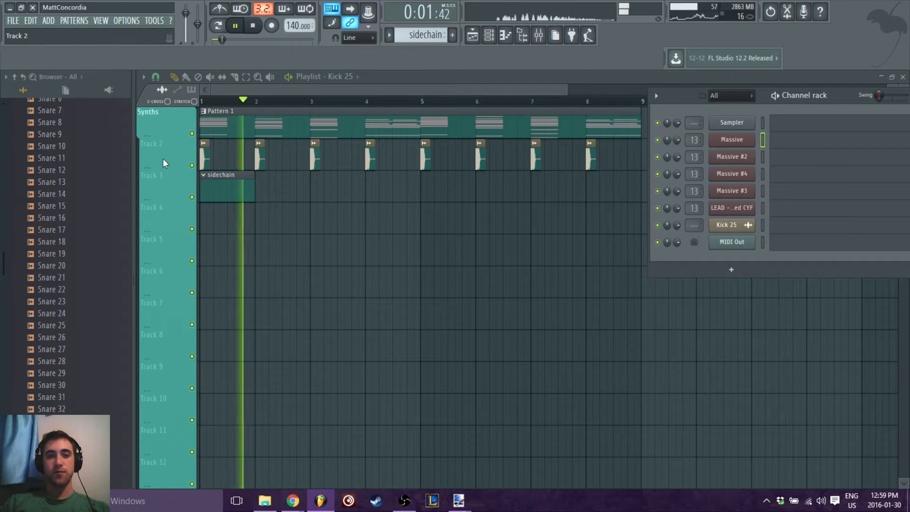
# Mute the kicks on Track 2 of the playlist and check the Sidechain track in the mixer.
pyautogui.click(192, 165)
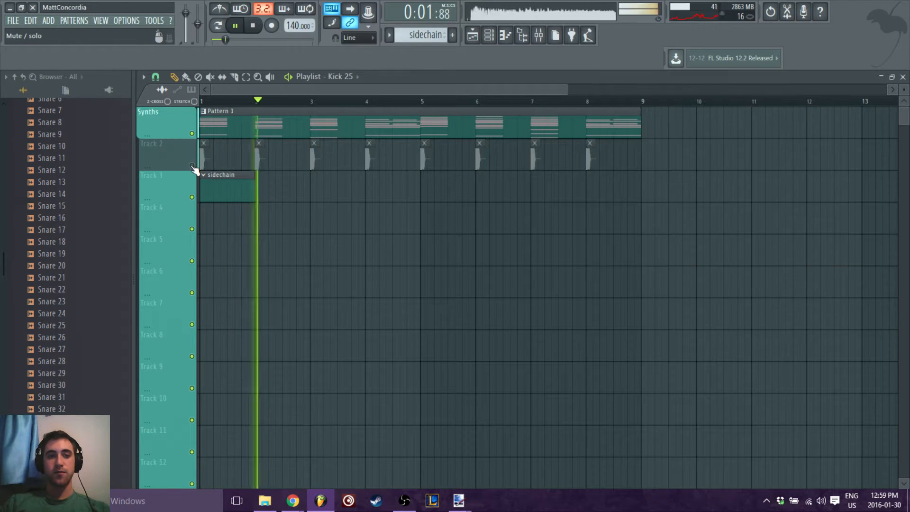
pyautogui.click(539, 37)
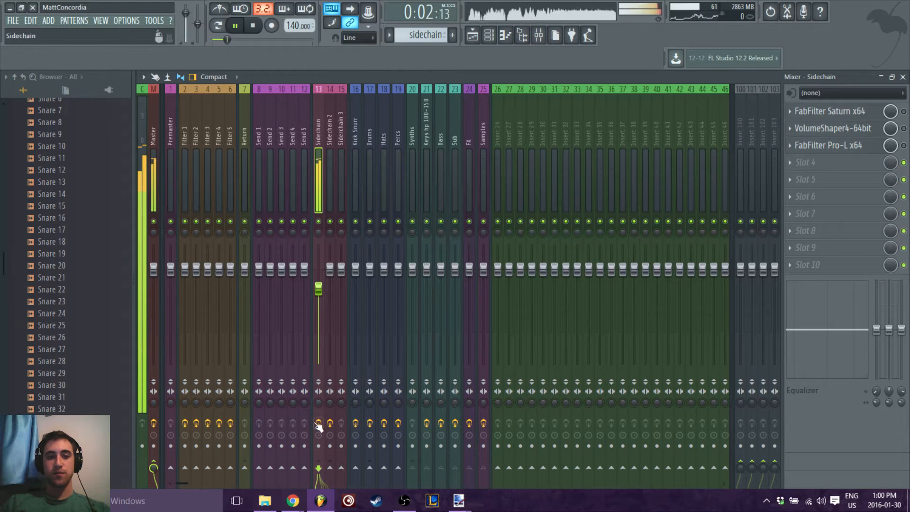
pyautogui.click(903, 77)
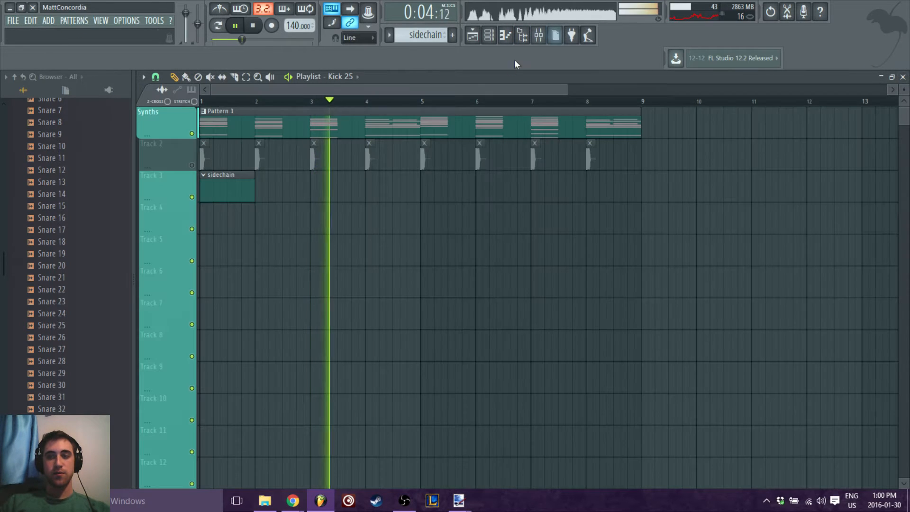
# Solo the Massive channel again, return to the playlist and stop playback.
pyautogui.click(489, 35)
pyautogui.click(505, 35)
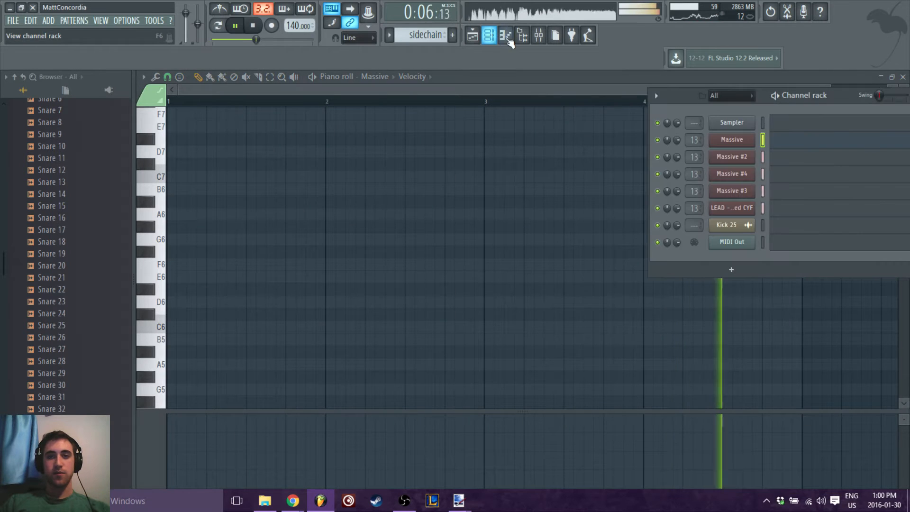
pyautogui.rightClick(659, 140)
pyautogui.click(665, 145)
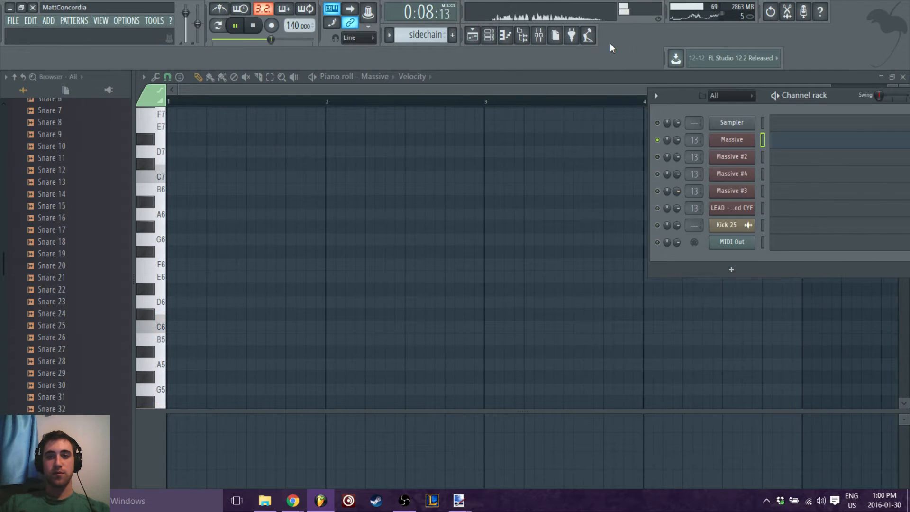
pyautogui.click(472, 35)
pyautogui.press('space')
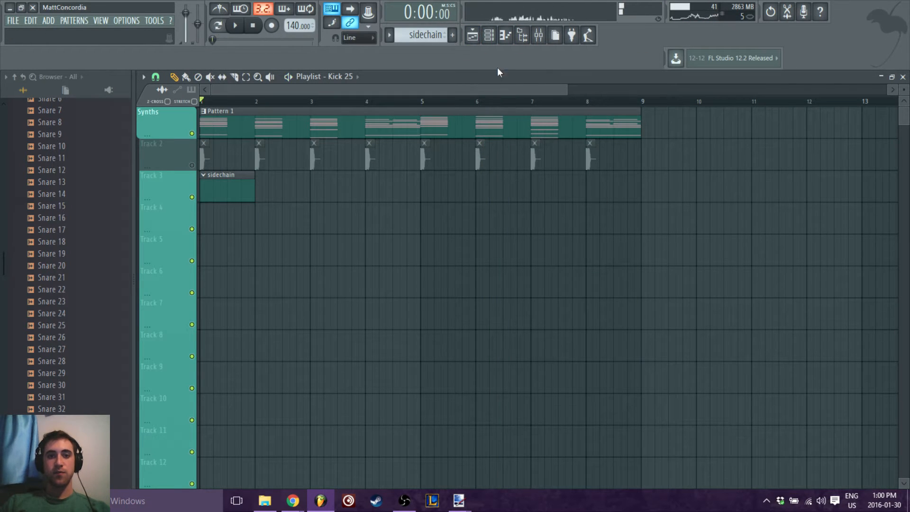
# Clone the Massive channel in the channel rack and close the clone's plugin window.
pyautogui.click(489, 35)
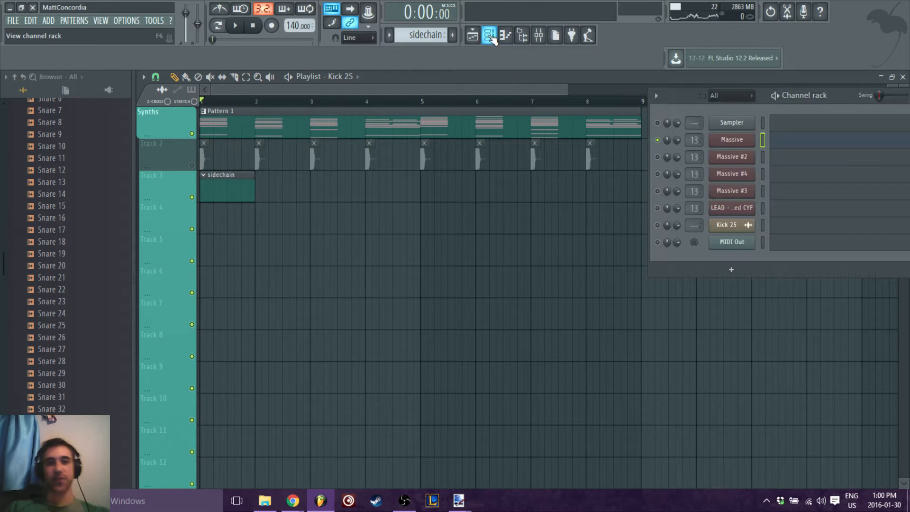
pyautogui.rightClick(753, 138)
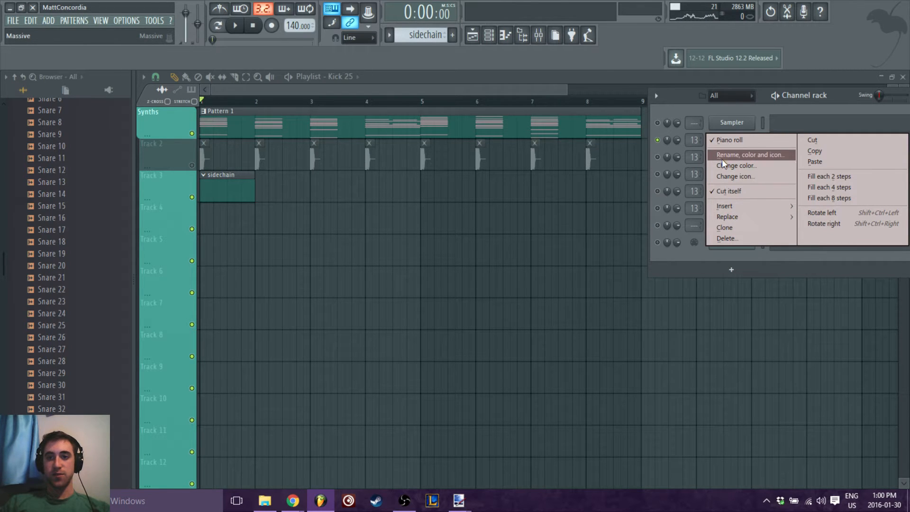
pyautogui.click(735, 227)
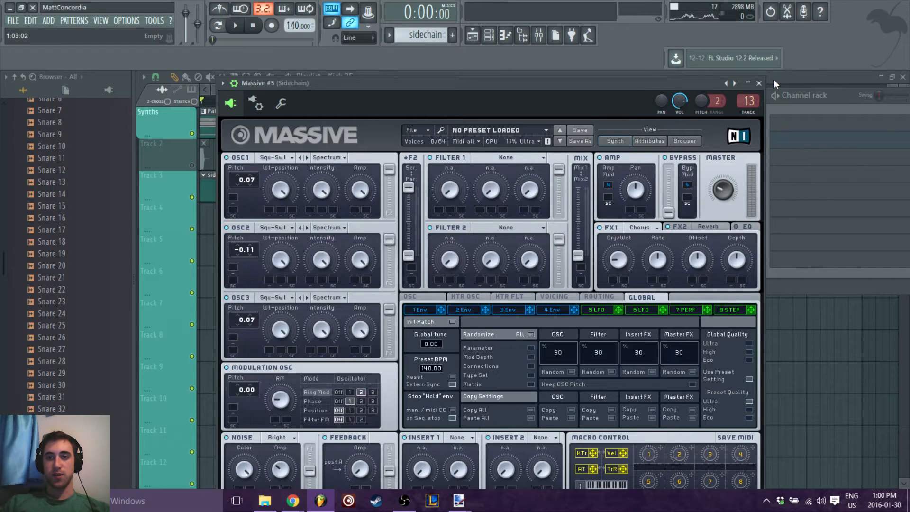
pyautogui.click(760, 83)
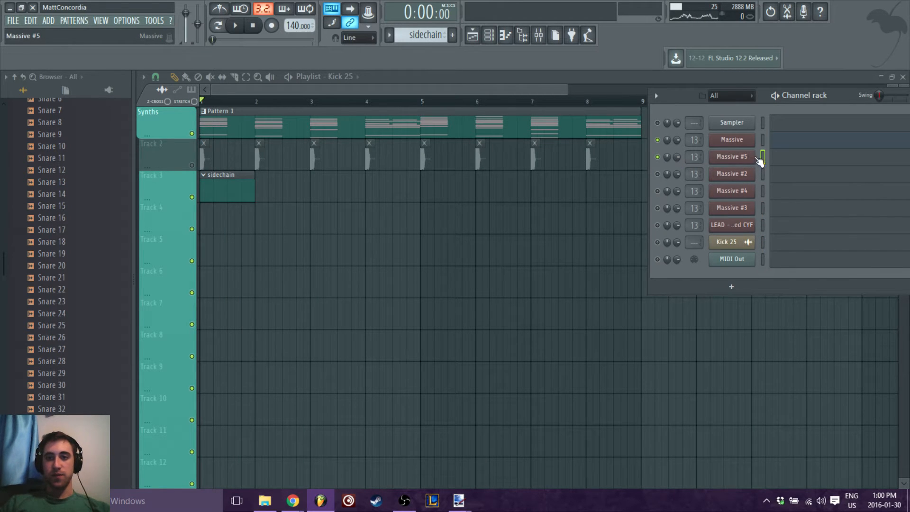
# Put the cloned Massive channel in a filter group named "new" and display all channels again.
pyautogui.hotkey('alt', 'g')
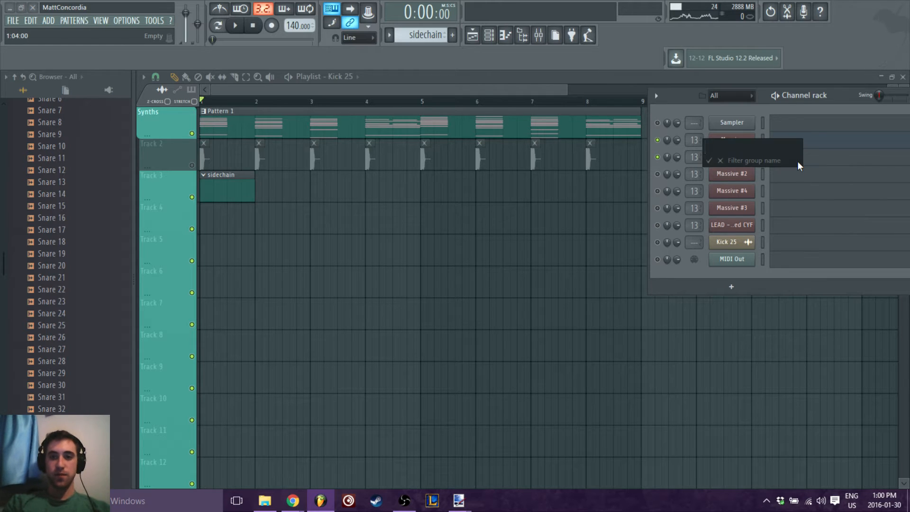
pyautogui.write('new')
pyautogui.press('Return')
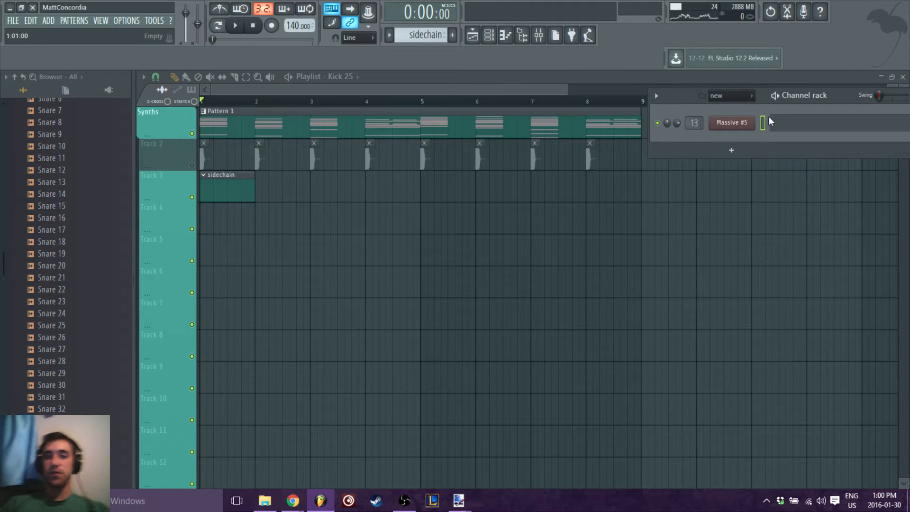
pyautogui.click(730, 96)
pyautogui.click(716, 108)
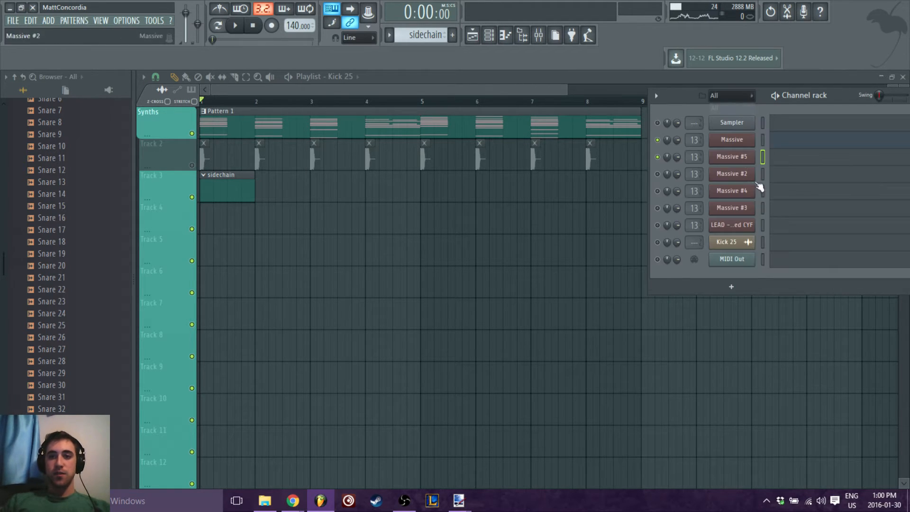
# Select Pattern 1 and cut the notes from its original Massive channel.
pyautogui.click(446, 125)
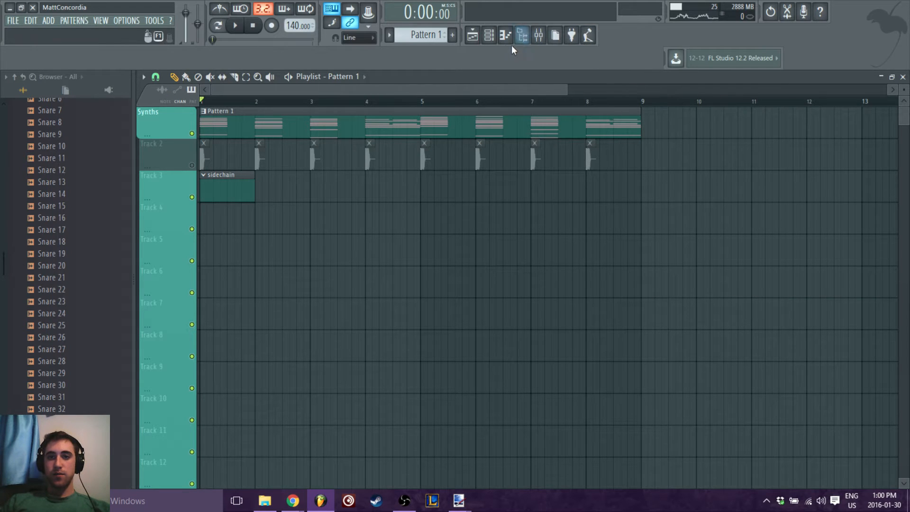
pyautogui.click(489, 34)
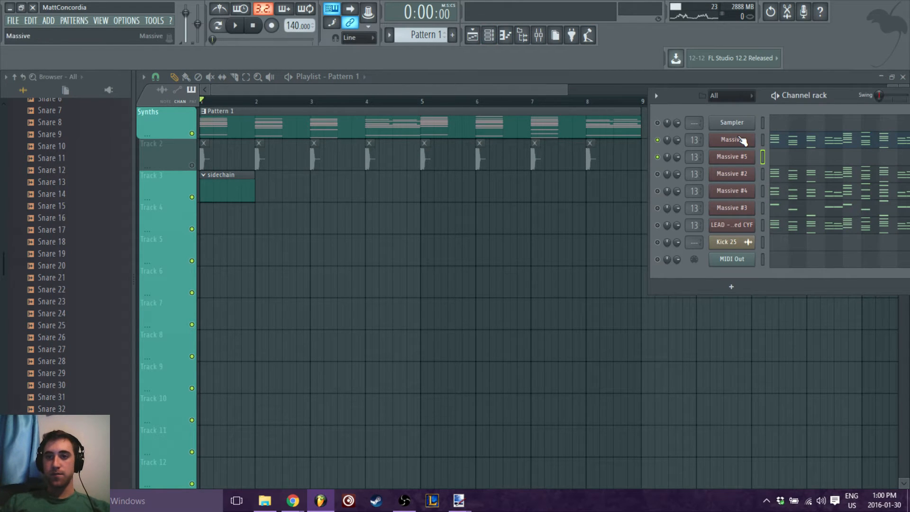
pyautogui.rightClick(738, 177)
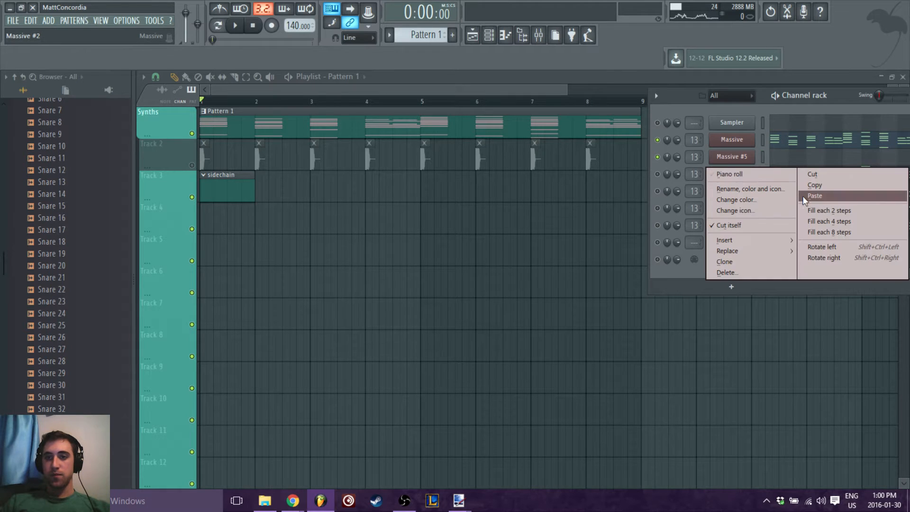
pyautogui.rightClick(740, 139)
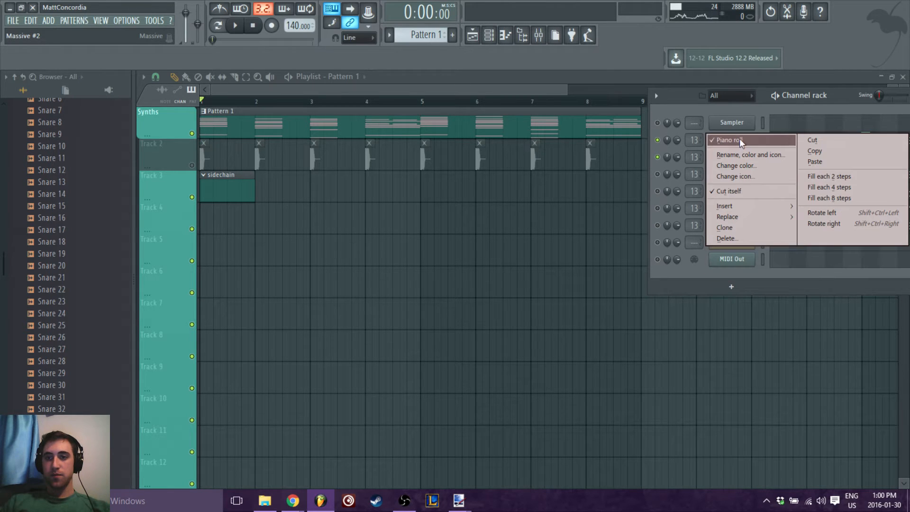
pyautogui.click(832, 139)
# Paste the cut notes into the cloned Massive channel in the "new" group.
pyautogui.click(743, 97)
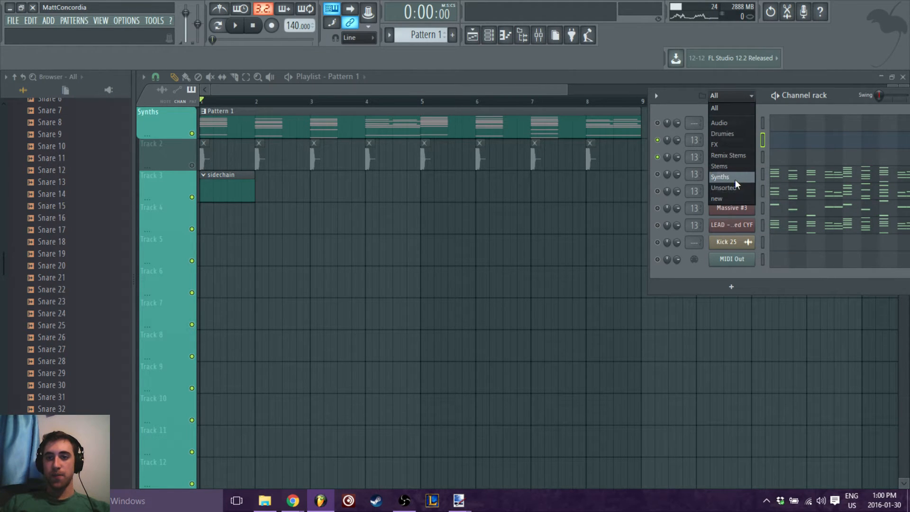
pyautogui.click(733, 198)
pyautogui.rightClick(747, 124)
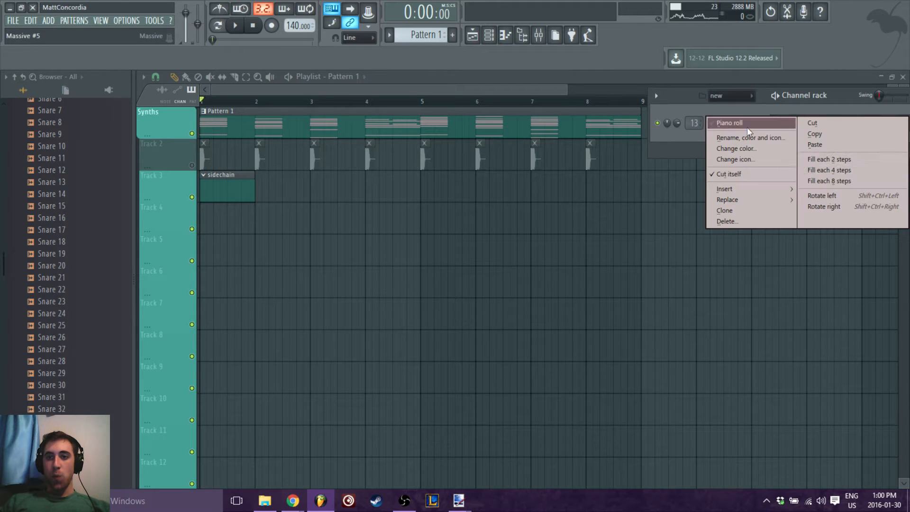
pyautogui.click(820, 144)
# Play the song to hear the cloned Massive channel's notes, display all channels and stop playback.
pyautogui.press('space')
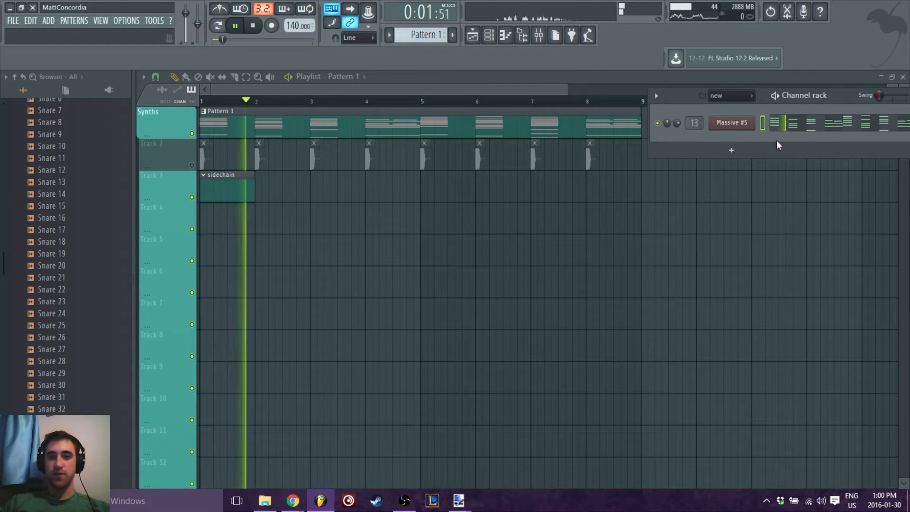
pyautogui.click(742, 96)
pyautogui.click(725, 113)
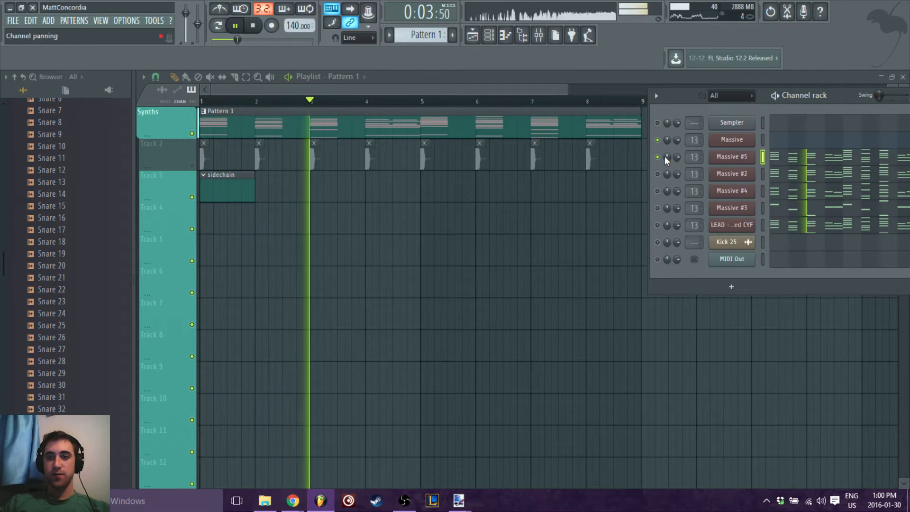
pyautogui.press('space')
# Filter the channel rack to the "new" group and mute the cloned Massive channel.
pyautogui.click(724, 96)
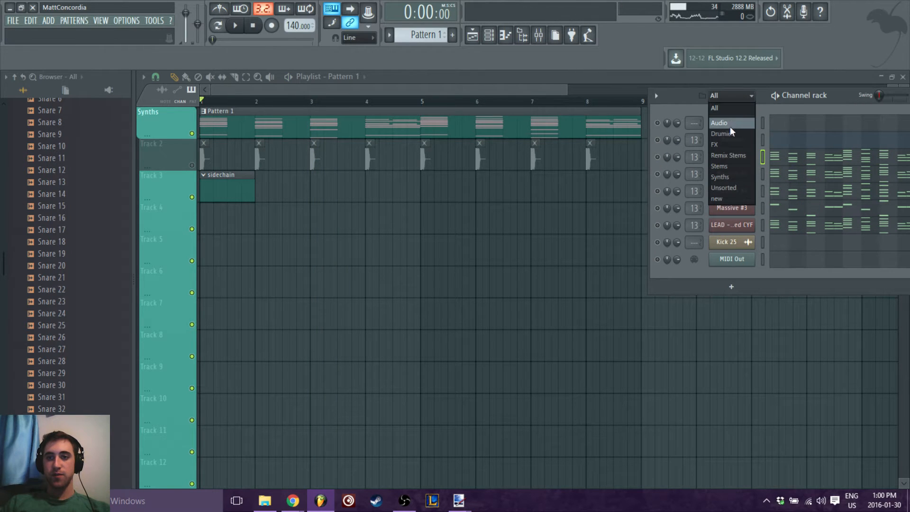
pyautogui.click(729, 199)
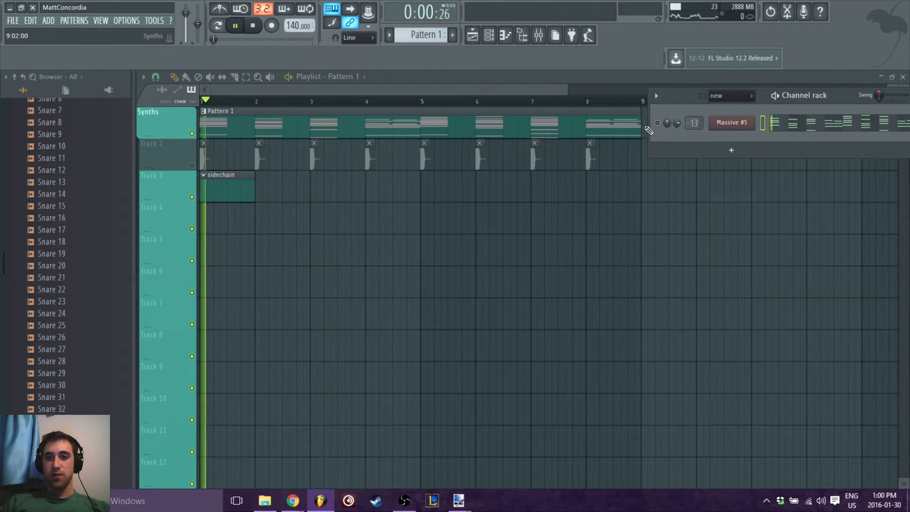
# Stop playback, unmute the cloned Massive channel and start a new blank sound in its synth.
pyautogui.press('space')
pyautogui.press('space')
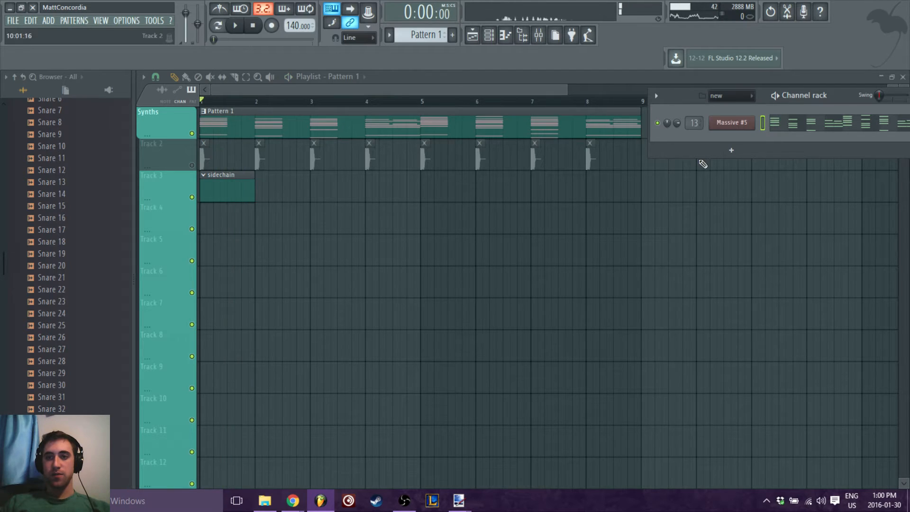
pyautogui.click(732, 122)
pyautogui.moveTo(550, 108); pyautogui.dragTo(596, 93)
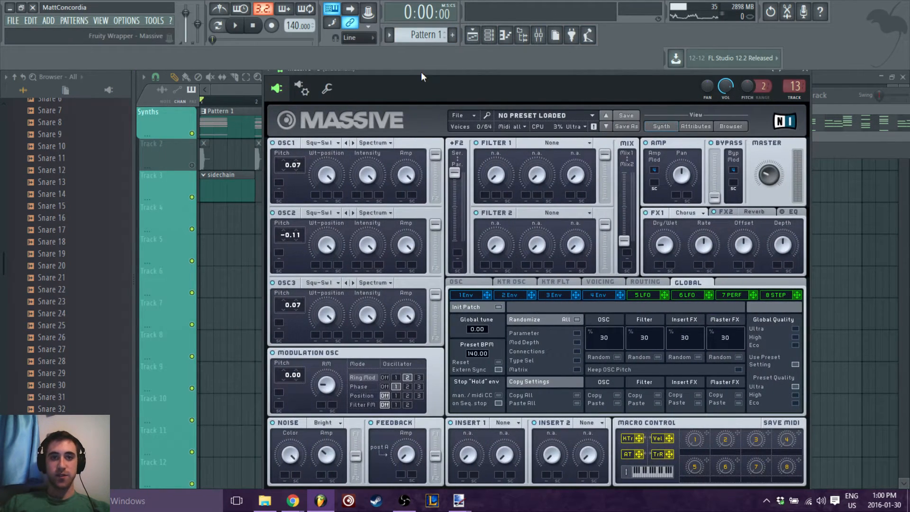
pyautogui.moveTo(421, 72); pyautogui.dragTo(416, 86)
pyautogui.click(462, 127)
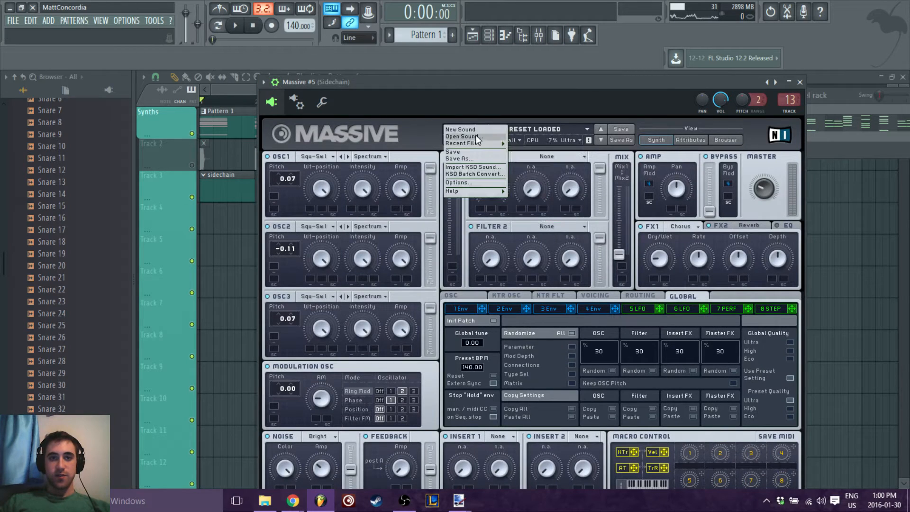
pyautogui.click(474, 127)
pyautogui.moveTo(643, 88); pyautogui.dragTo(565, 102)
pyautogui.click(725, 96)
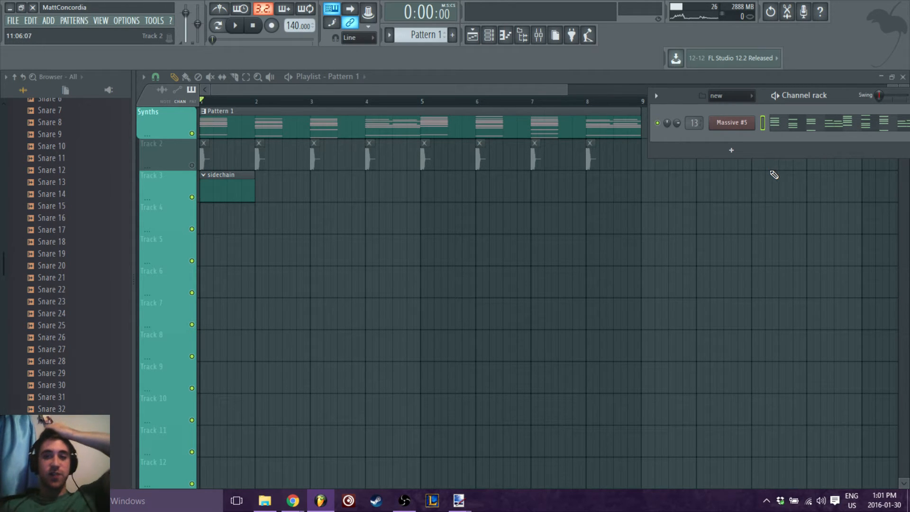
# Reopen the cloned Massive channel's synth and detach its window so it can sit above the main toolbar.
pyautogui.click(735, 124)
pyautogui.moveTo(517, 99); pyautogui.dragTo(536, 78)
pyautogui.click(205, 77)
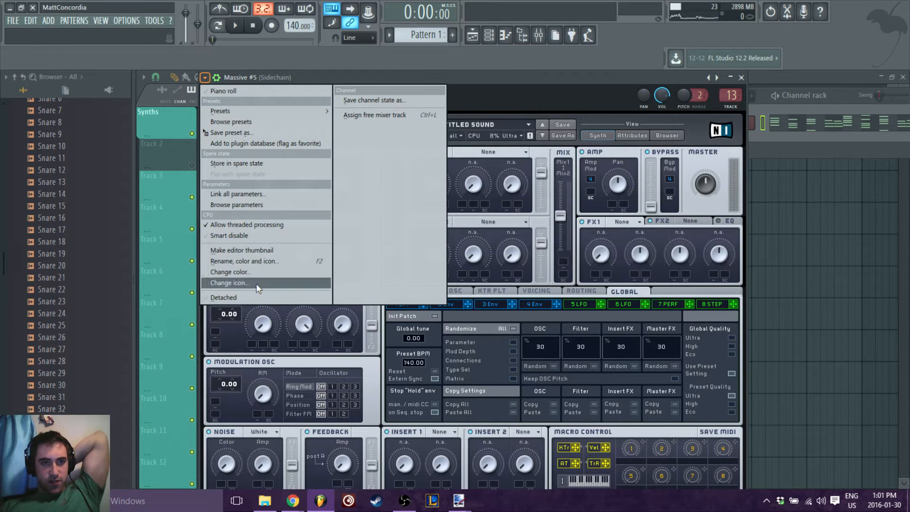
pyautogui.click(249, 299)
pyautogui.moveTo(485, 80); pyautogui.dragTo(485, 16)
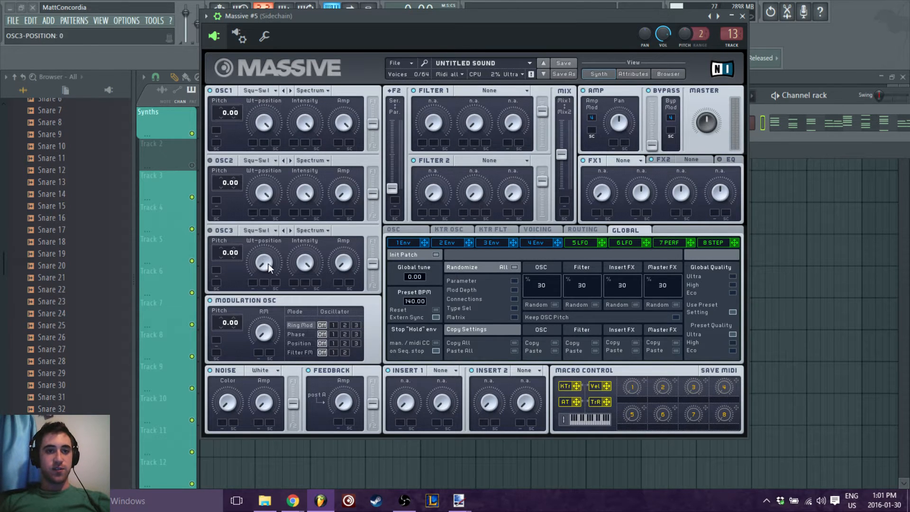
# Detune oscillators 1, 2 and 3 to 0.05, -0.08 and 0.07 and play the song.
pyautogui.click(216, 230)
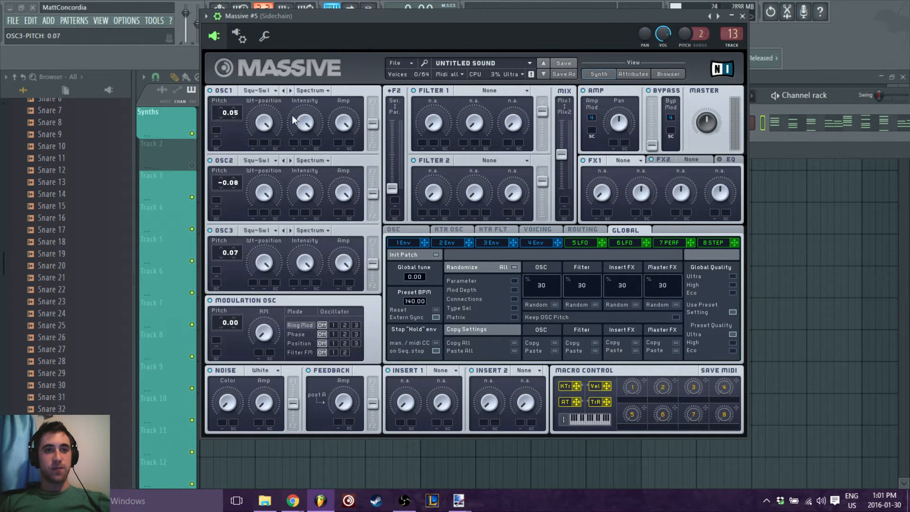
pyautogui.moveTo(387, 16); pyautogui.dragTo(406, 108)
pyautogui.click(235, 26)
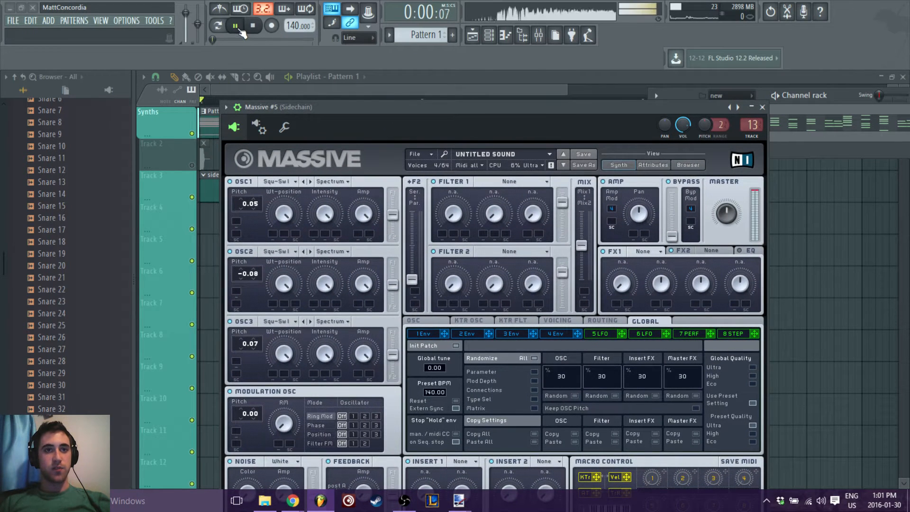
pyautogui.moveTo(339, 98); pyautogui.dragTo(330, 44)
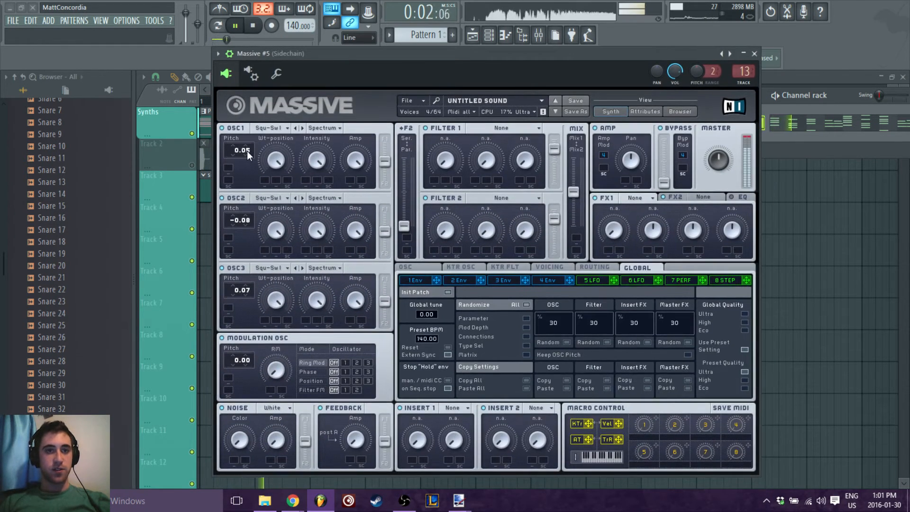
# Reset the pitch of all three oscillators to 0.00 during playback to compare the sound.
pyautogui.doubleClick(246, 150)
pyautogui.doubleClick(247, 220)
pyautogui.doubleClick(243, 290)
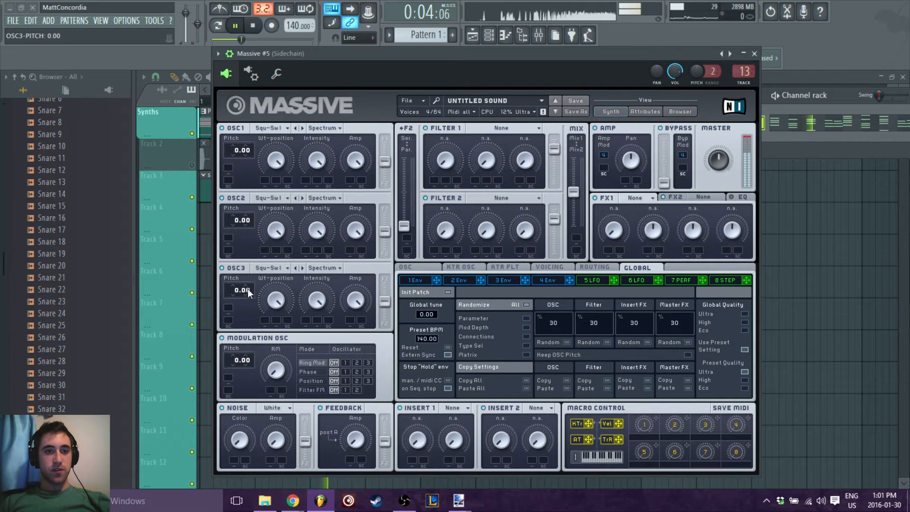
# Detune the oscillators by ear during playback, with OSC1 at 0.08, OSC2 at -0.06 and OSC3 at 0.08.
pyautogui.moveTo(254, 149); pyautogui.dragTo(254, 162)
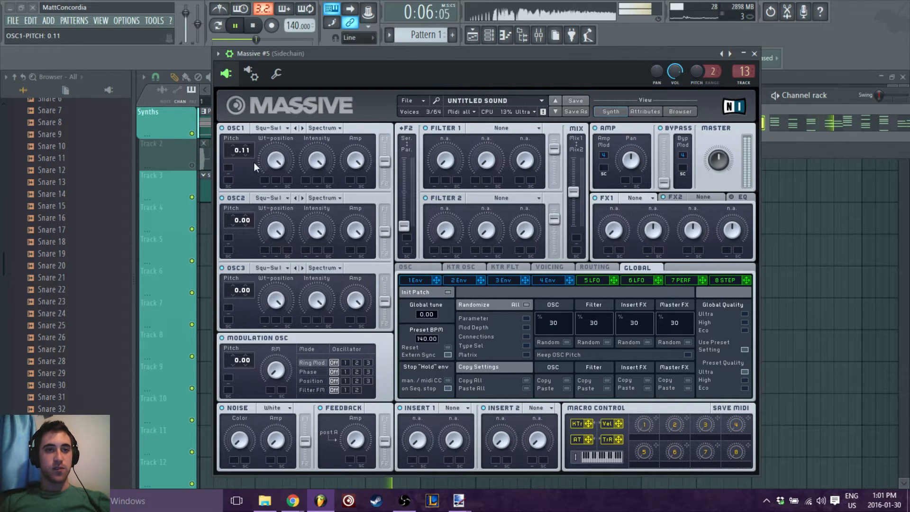
pyautogui.moveTo(249, 226); pyautogui.dragTo(249, 233)
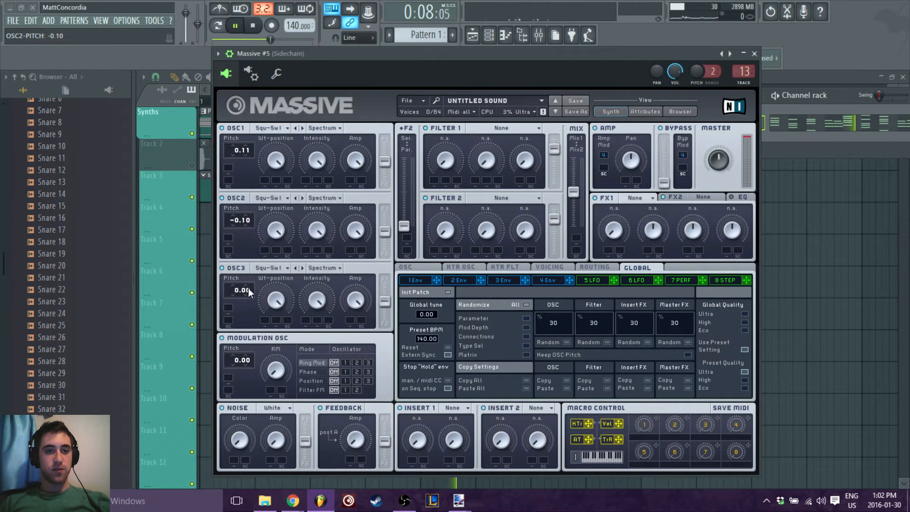
pyautogui.moveTo(250, 282); pyautogui.dragTo(263, 280)
pyautogui.moveTo(392, 54); pyautogui.dragTo(374, 14)
pyautogui.moveTo(225, 243); pyautogui.dragTo(231, 258)
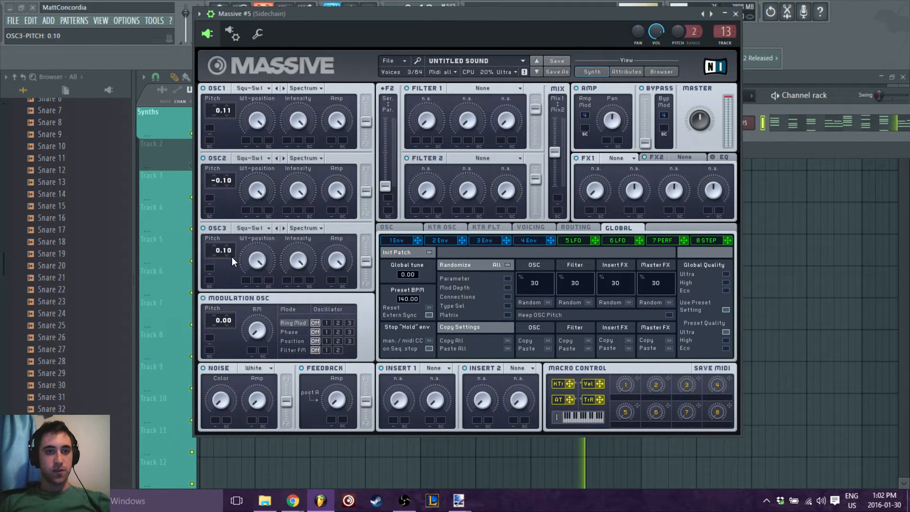
pyautogui.moveTo(230, 181); pyautogui.dragTo(232, 177)
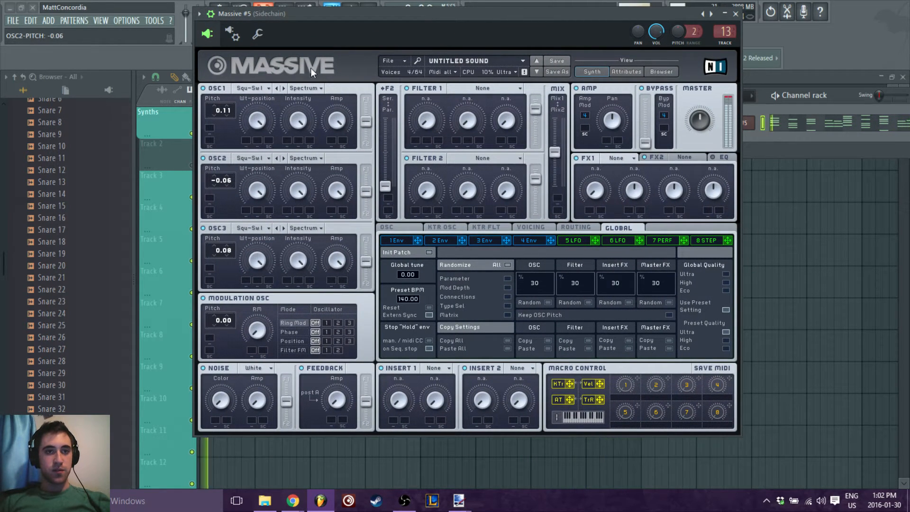
pyautogui.moveTo(226, 112); pyautogui.dragTo(229, 117)
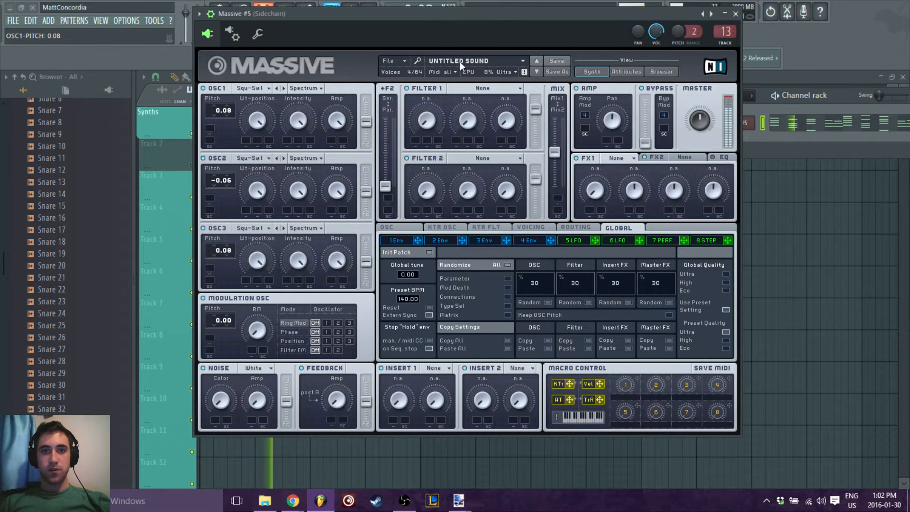
pyautogui.moveTo(461, 18); pyautogui.dragTo(449, 26)
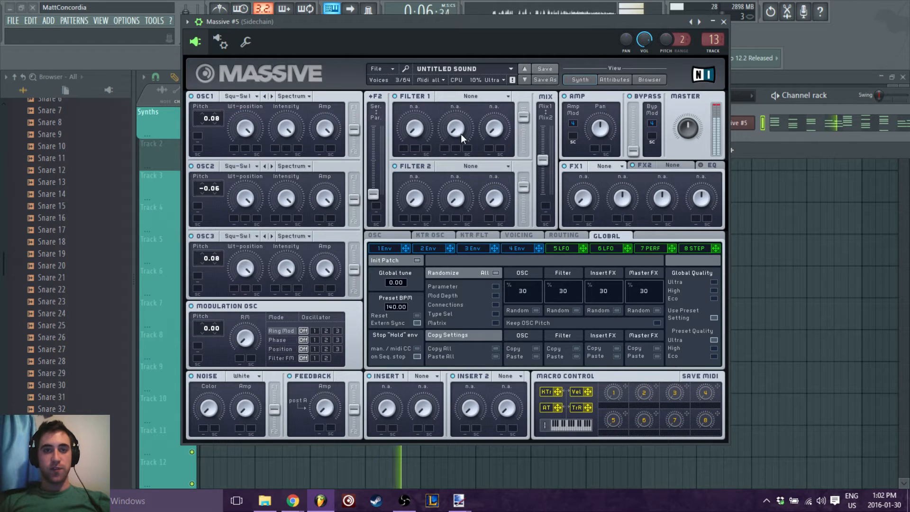
# Route oscillators 1, 2 and 3 entirely to filter 1.
pyautogui.moveTo(353, 130); pyautogui.dragTo(354, 107)
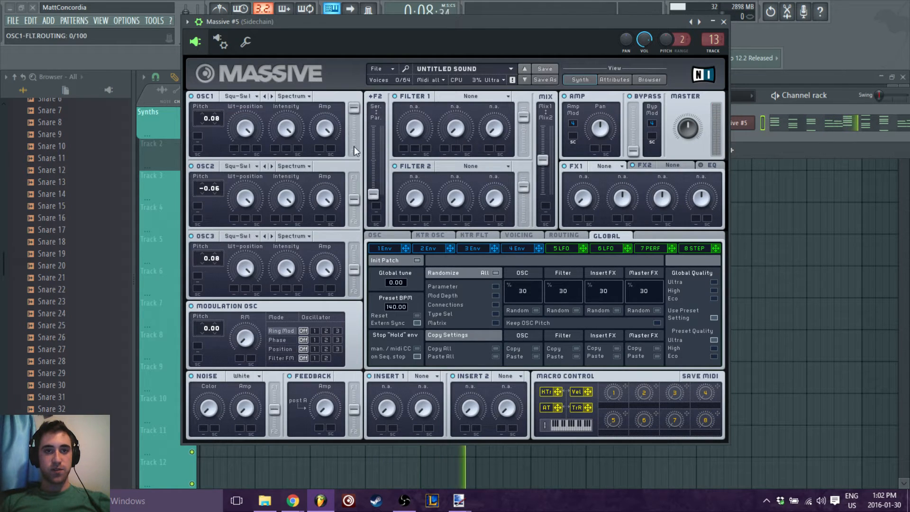
pyautogui.moveTo(355, 200); pyautogui.dragTo(359, 173)
pyautogui.moveTo(354, 270); pyautogui.dragTo(355, 244)
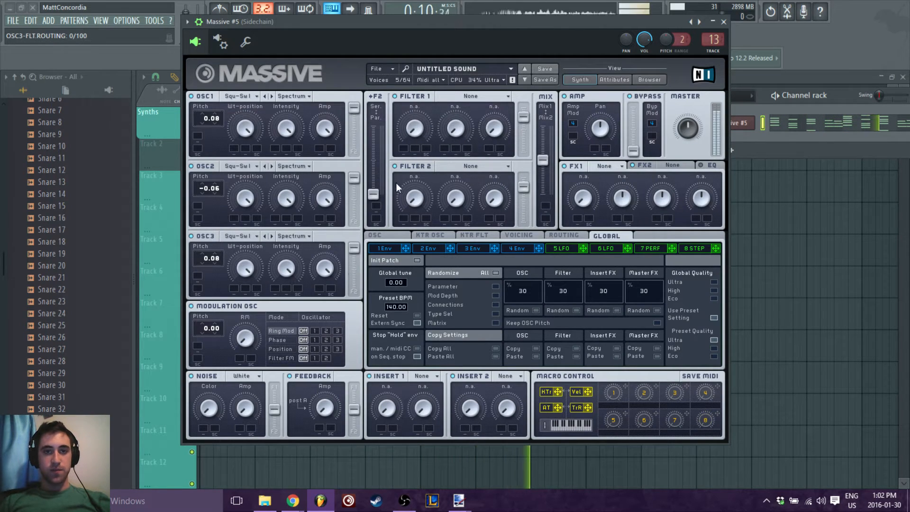
# Set the filters to serial, raise both filter outputs to full and move the filter mix fully to Mix2.
pyautogui.moveTo(374, 194); pyautogui.dragTo(375, 123)
pyautogui.moveTo(524, 120); pyautogui.dragTo(525, 105)
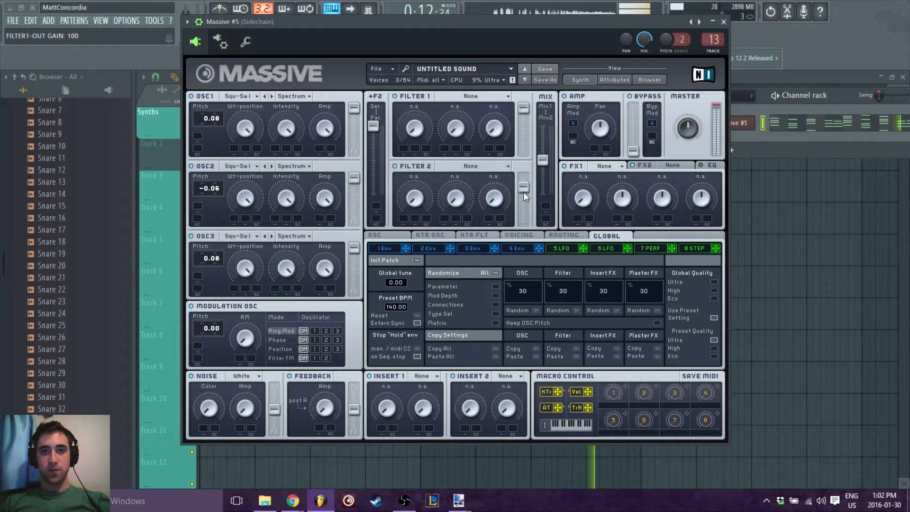
pyautogui.moveTo(523, 190); pyautogui.dragTo(563, 258)
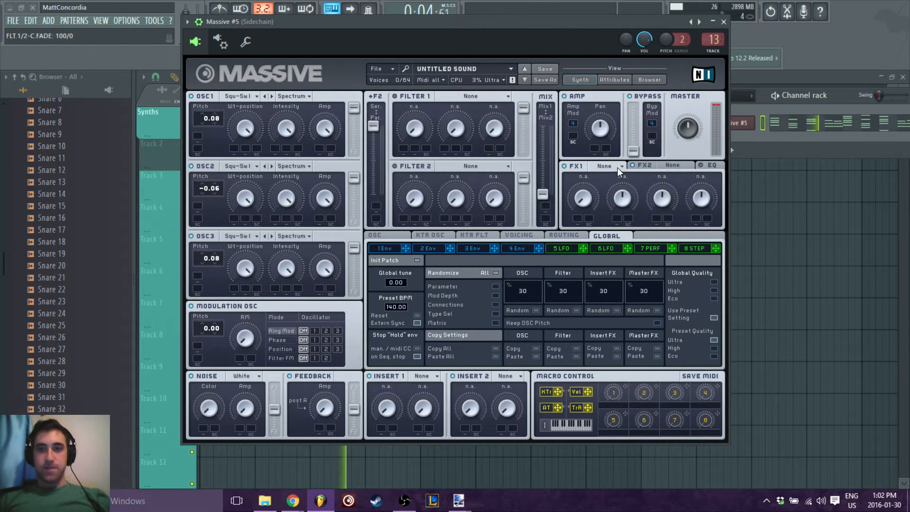
# In the voicing settings, set 64 maximum voices and 4 unisono voices, and turn on the Pitch Cutoff spread.
pyautogui.click(521, 236)
pyautogui.moveTo(383, 288); pyautogui.dragTo(390, 251)
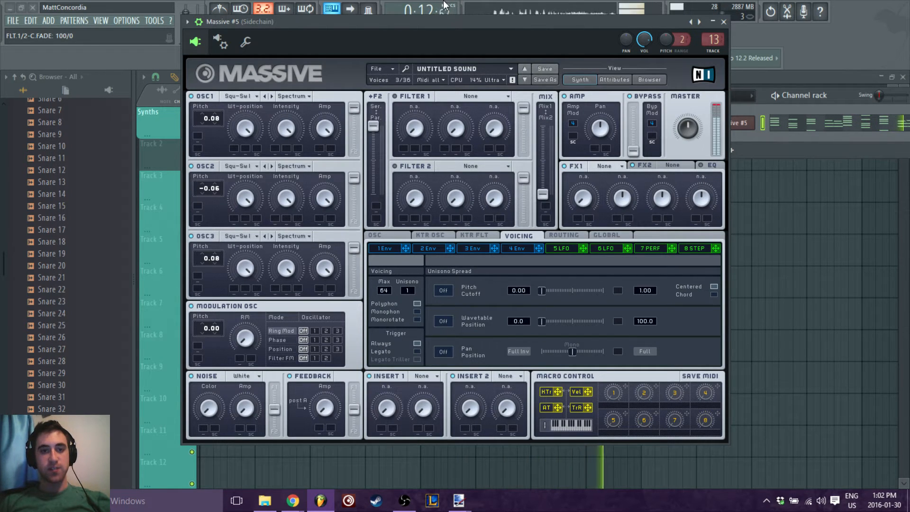
pyautogui.moveTo(411, 292); pyautogui.dragTo(417, 282)
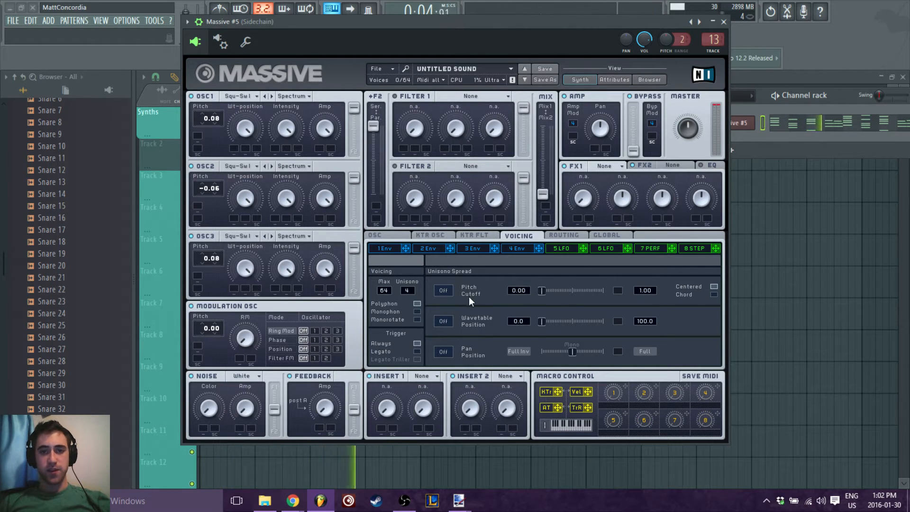
pyautogui.click(444, 291)
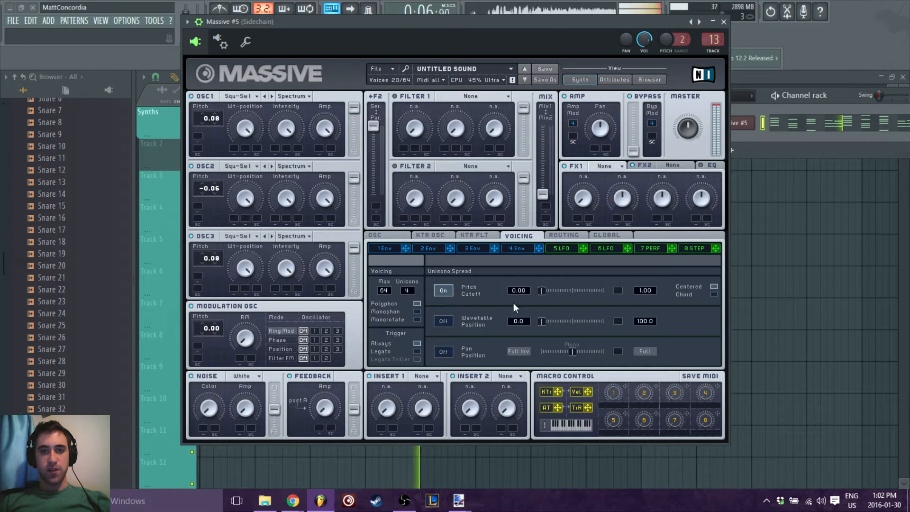
pyautogui.moveTo(403, 23); pyautogui.dragTo(403, 59)
pyautogui.press('space')
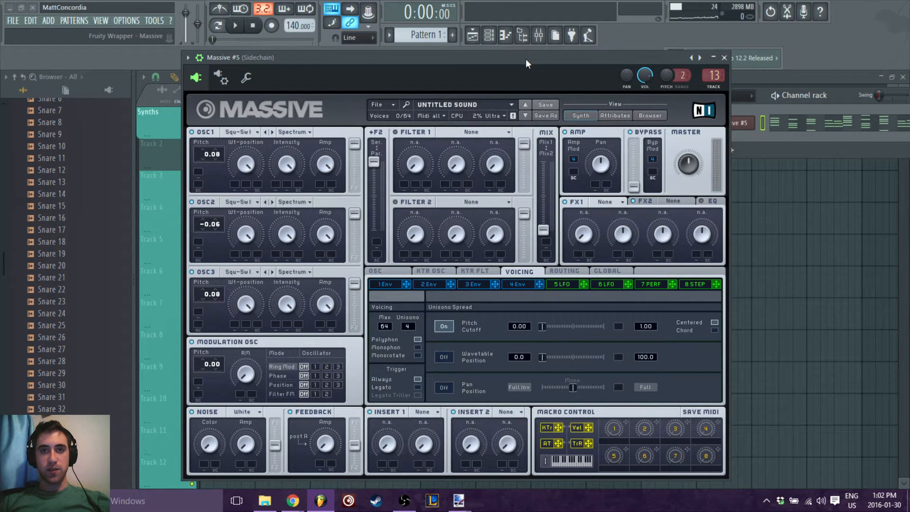
pyautogui.moveTo(525, 59); pyautogui.dragTo(521, 49)
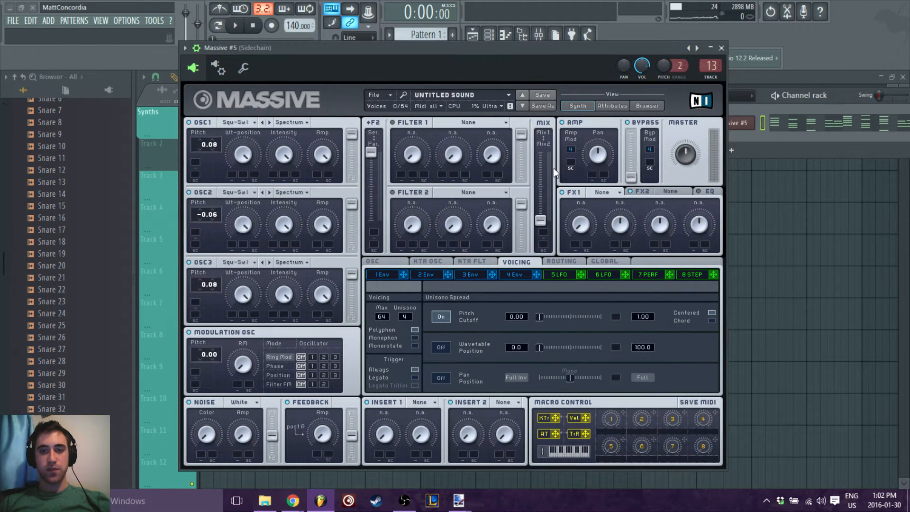
# Set the Pitch Cutoff unisono spread to 0.09, switch it from Centered to Chord and play the result.
pyautogui.click(235, 25)
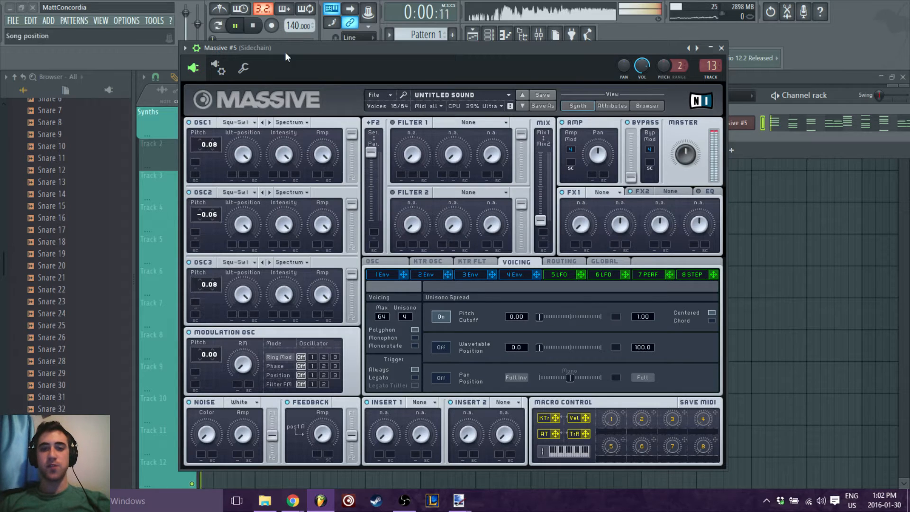
pyautogui.moveTo(540, 317)
pyautogui.mouseDown()
pyautogui.moveTo(607, 323)
pyautogui.moveTo(546, 326)
pyautogui.mouseUp()
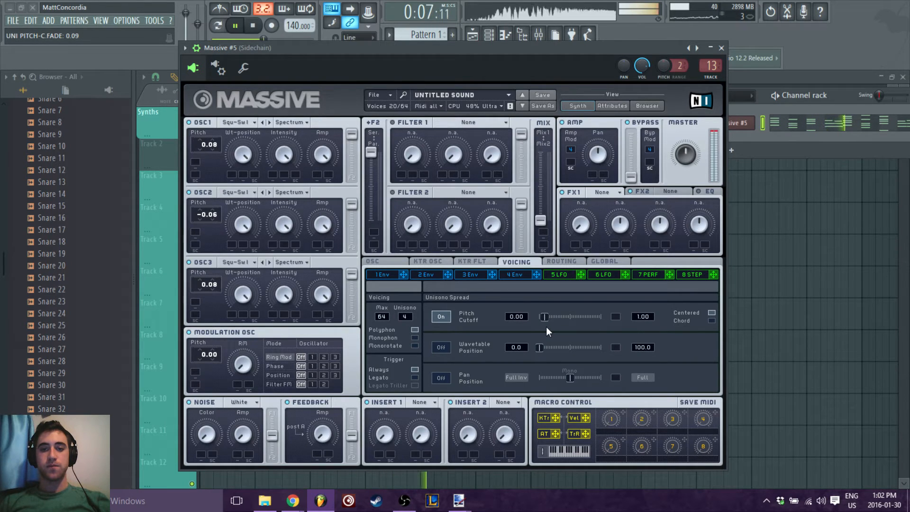
pyautogui.click(711, 322)
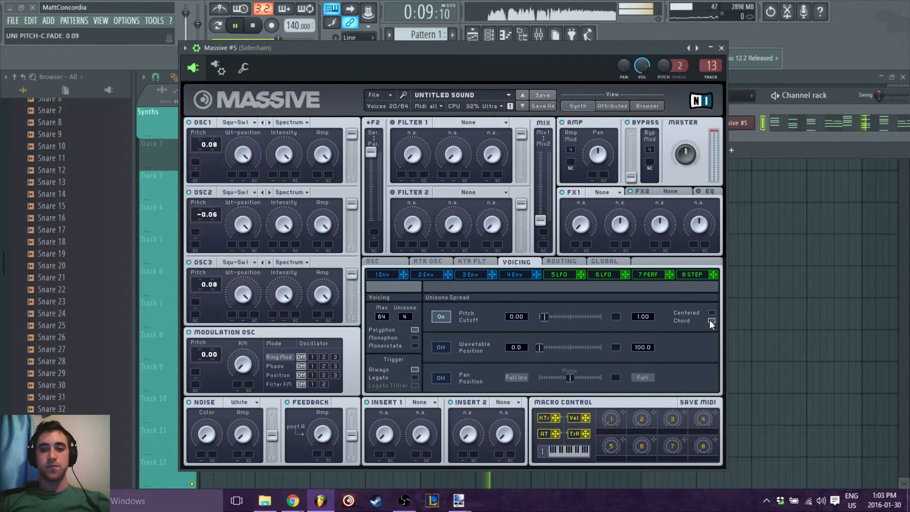
pyautogui.click(252, 26)
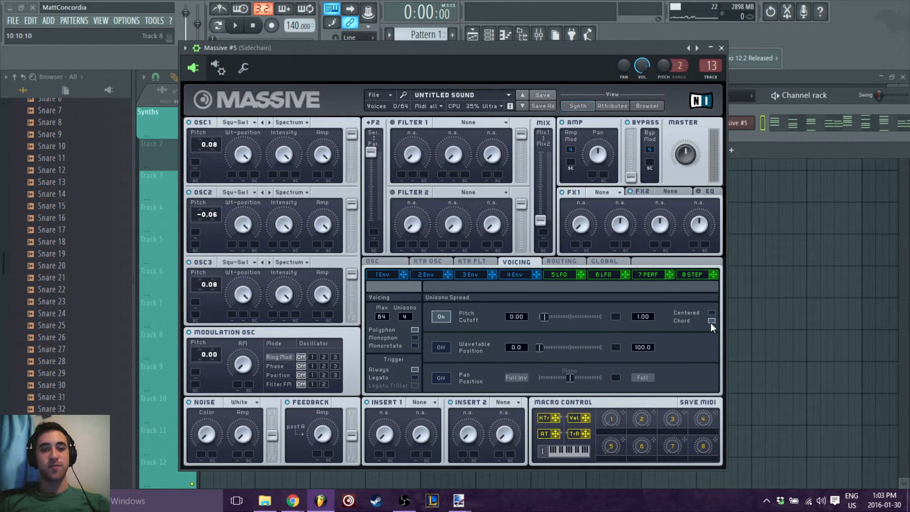
pyautogui.click(235, 25)
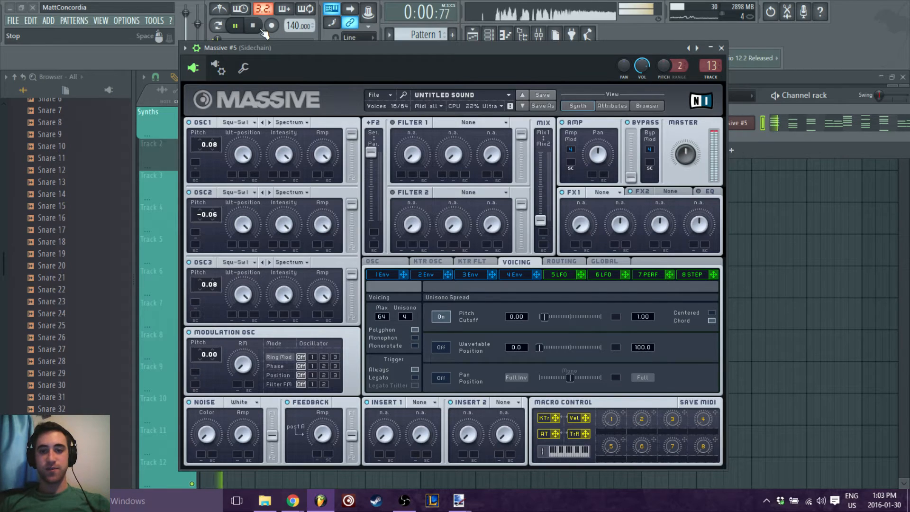
pyautogui.click(255, 27)
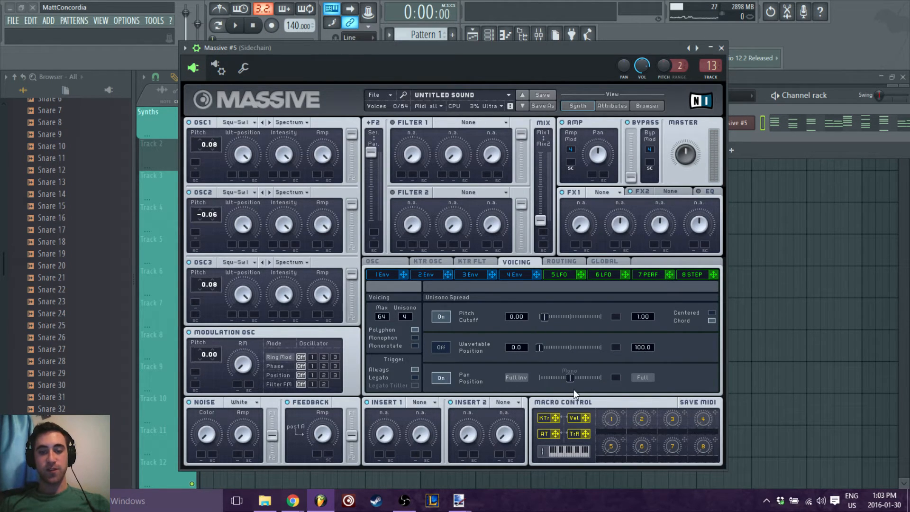
# With the Pan Position spread on, try it at full and full inverse, and bring it back to about 1 near Mono.
pyautogui.moveTo(570, 379); pyautogui.dragTo(484, 375)
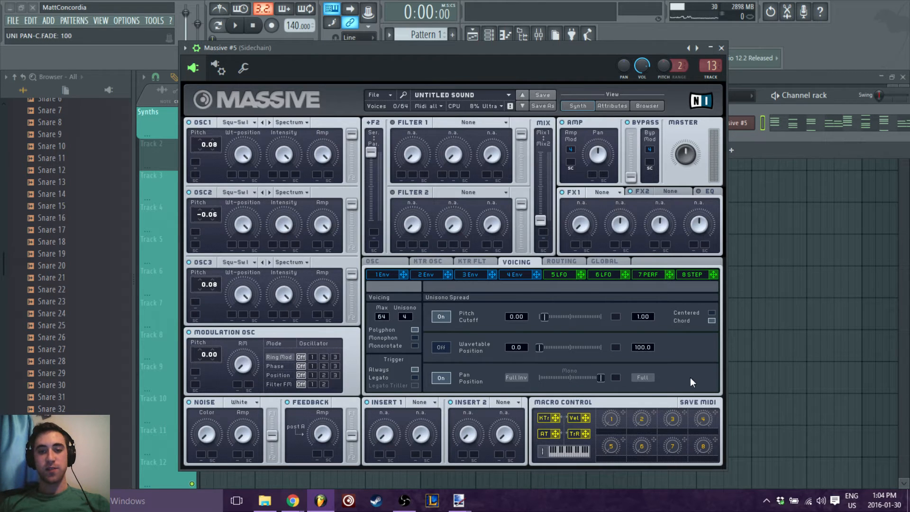
pyautogui.click(238, 27)
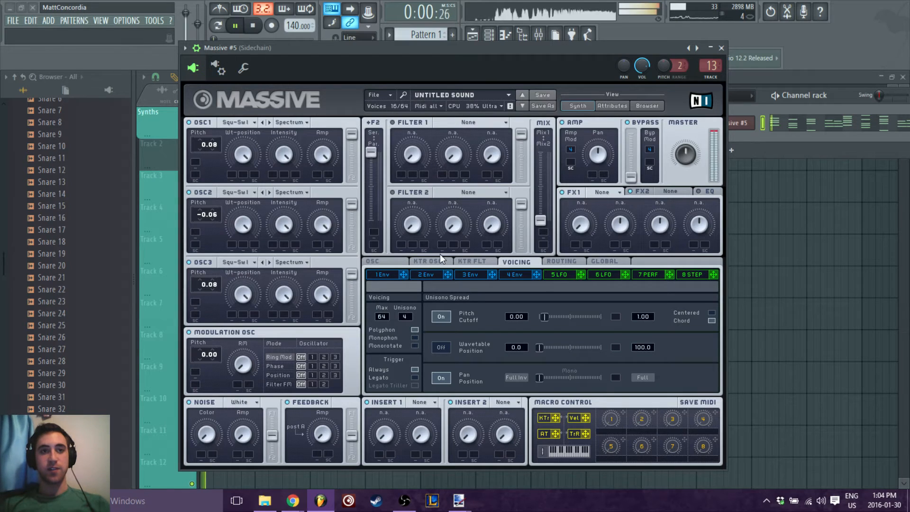
pyautogui.moveTo(548, 383); pyautogui.dragTo(571, 385)
pyautogui.click(259, 30)
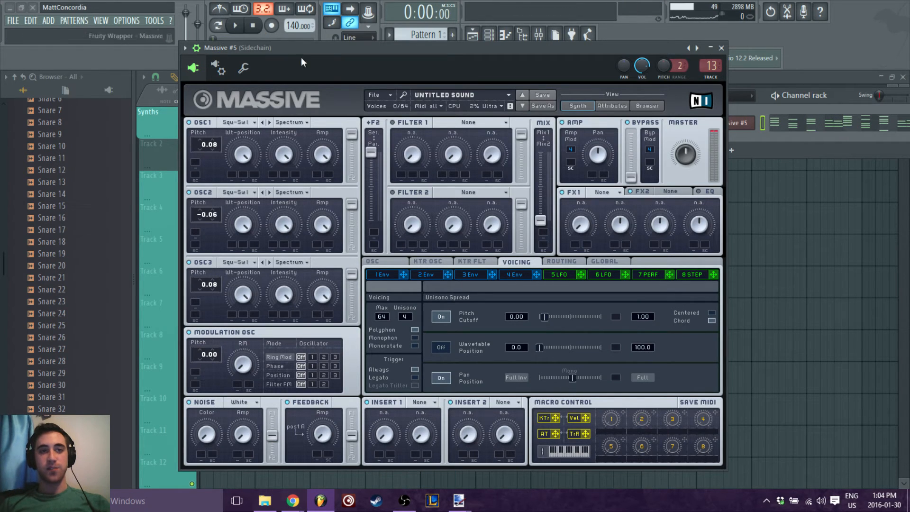
pyautogui.click(573, 380)
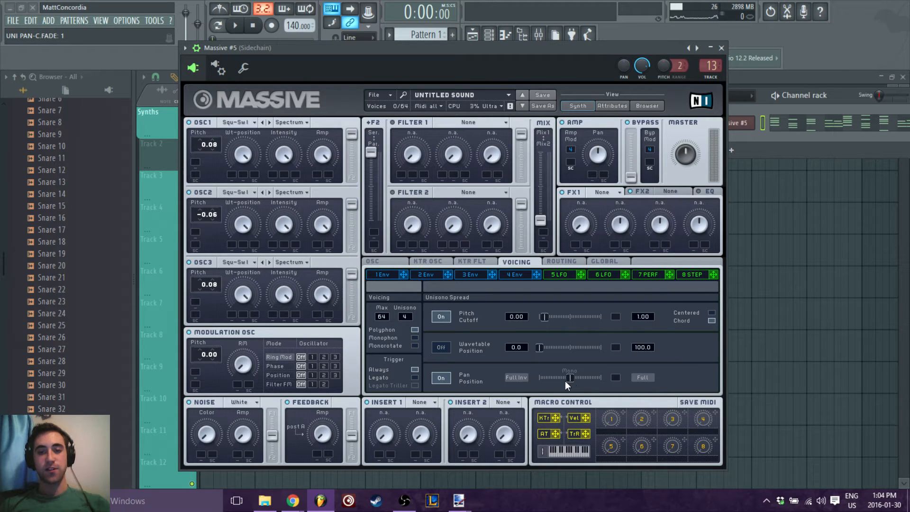
# Play the pattern while trying the unisono Pan Position just off Mono, stop playback and leave it at 3.
pyautogui.click(237, 26)
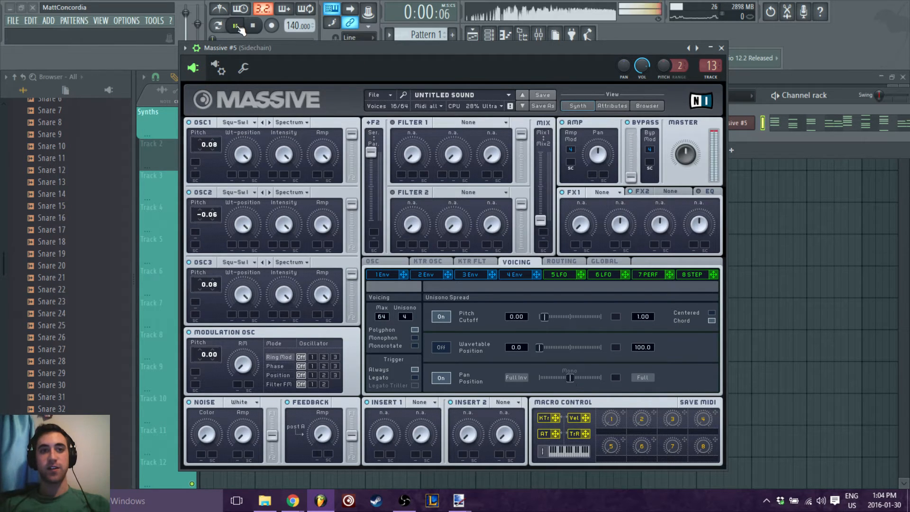
pyautogui.moveTo(570, 378)
pyautogui.mouseDown()
pyautogui.moveTo(518, 374)
pyautogui.moveTo(573, 383)
pyautogui.mouseUp()
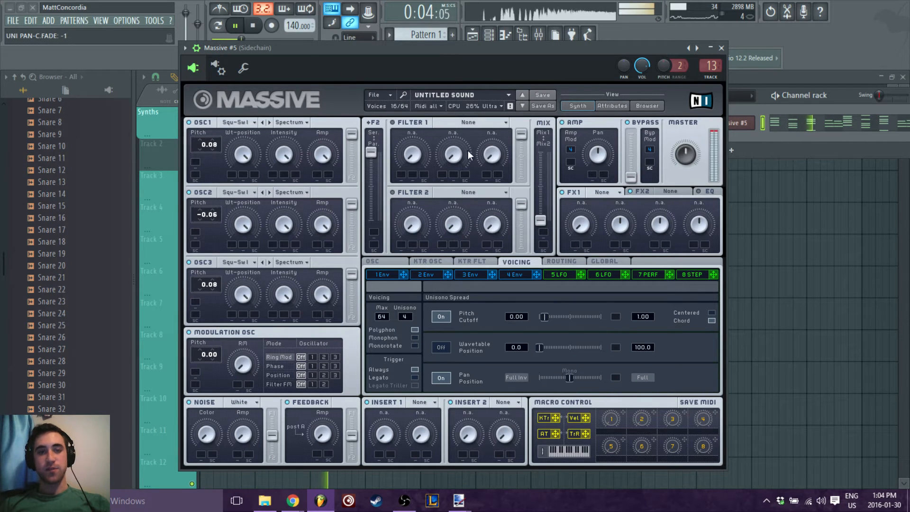
pyautogui.press('space')
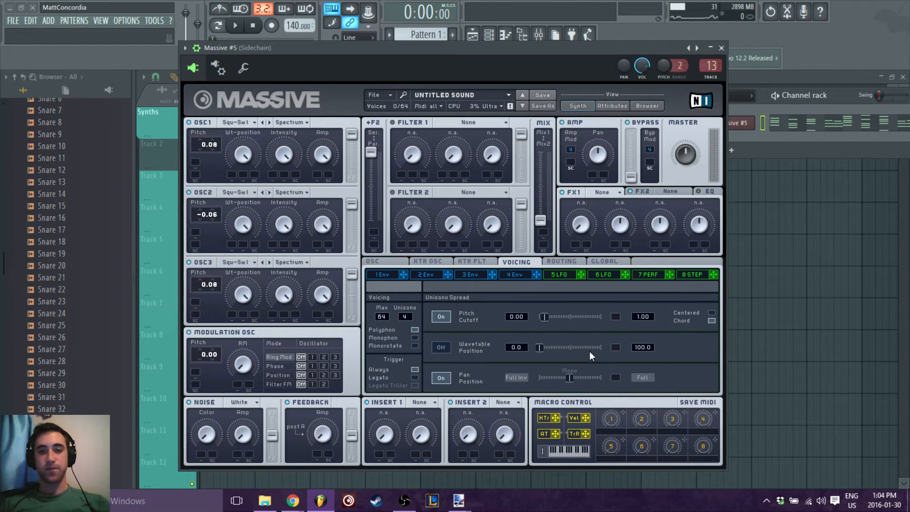
pyautogui.click(571, 377)
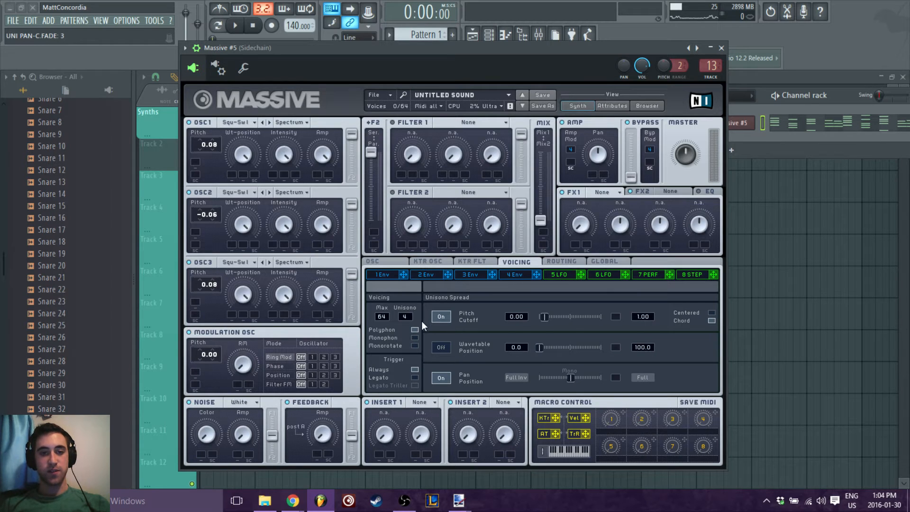
# In envelope 4, raise the decay level to 100, shorten the attack and release, and audition the pattern.
pyautogui.click(514, 274)
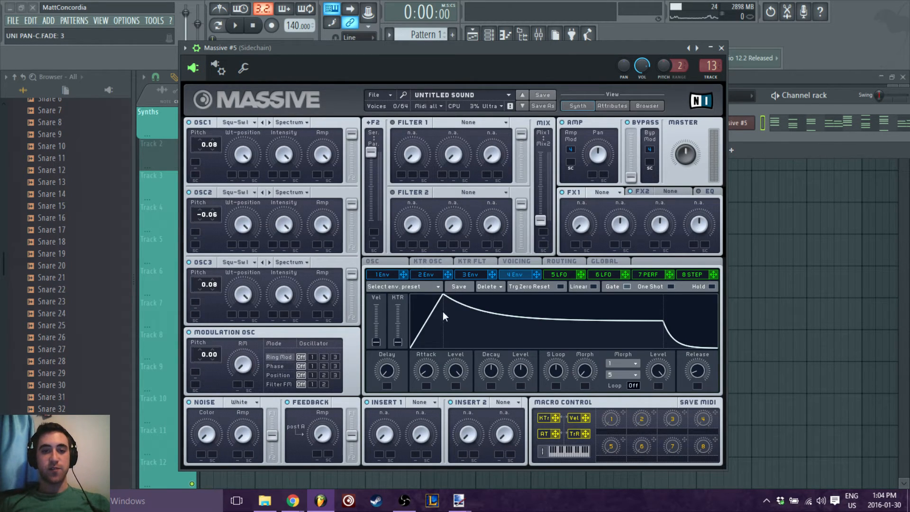
pyautogui.moveTo(534, 336); pyautogui.dragTo(542, 297)
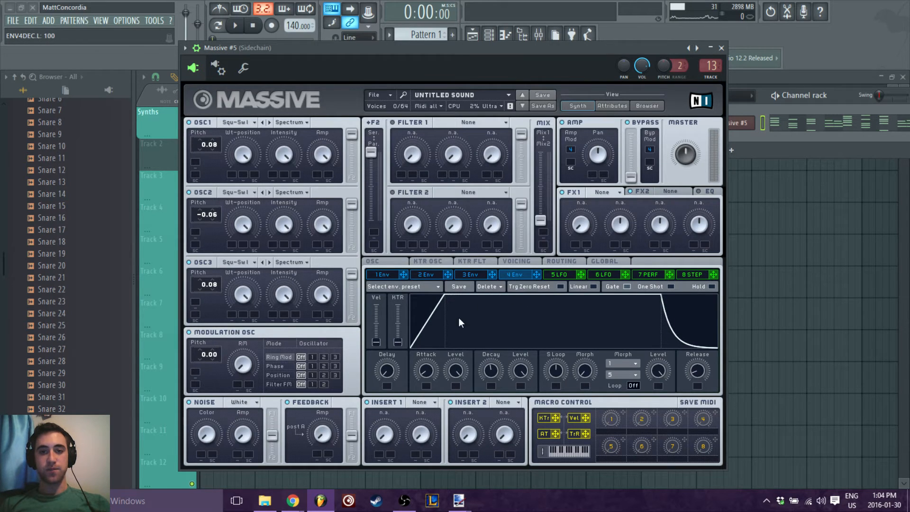
pyautogui.moveTo(437, 307); pyautogui.dragTo(423, 304)
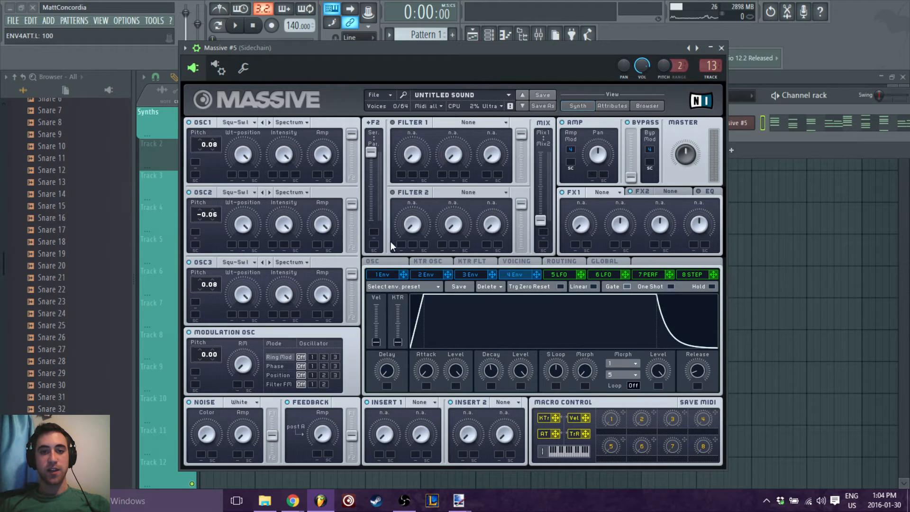
pyautogui.click(234, 28)
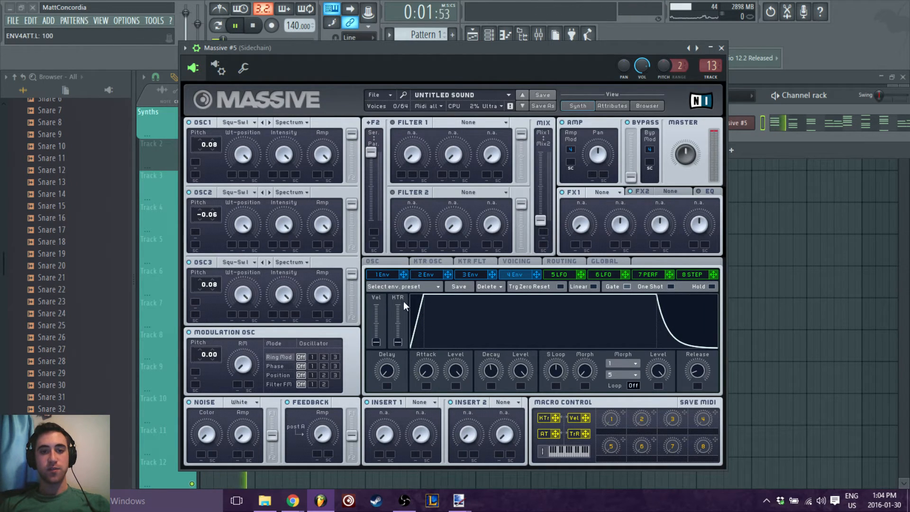
pyautogui.moveTo(655, 313); pyautogui.dragTo(701, 302)
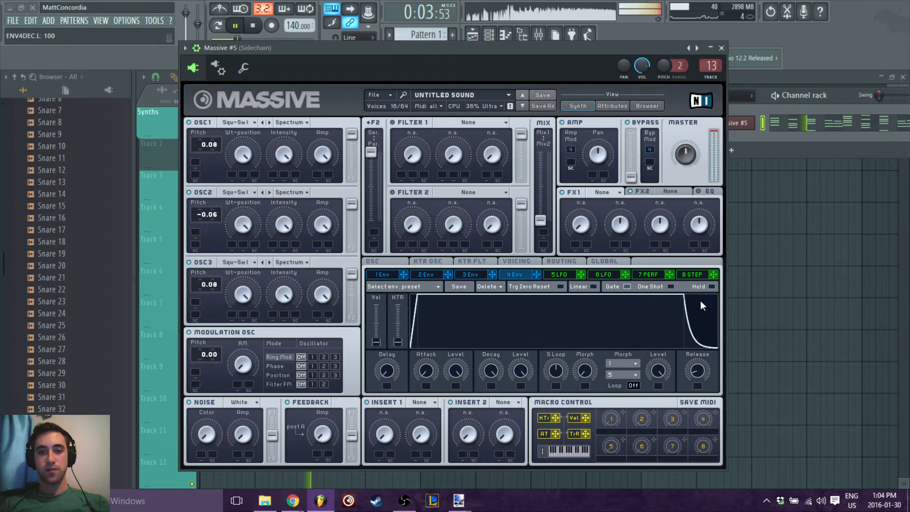
pyautogui.click(252, 26)
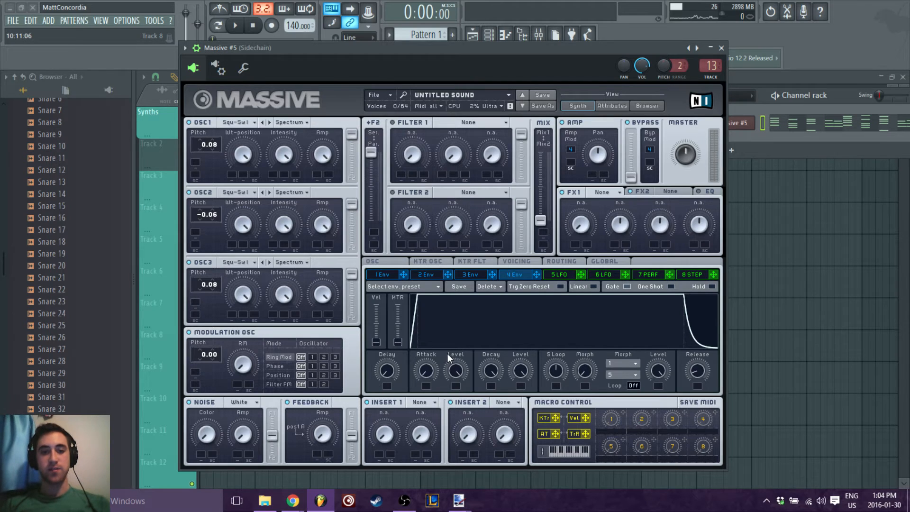
# During playback, try envelope 4 with the decay level at zero and a decay time of 59, then return the level to 100.
pyautogui.moveTo(518, 371); pyautogui.dragTo(495, 298)
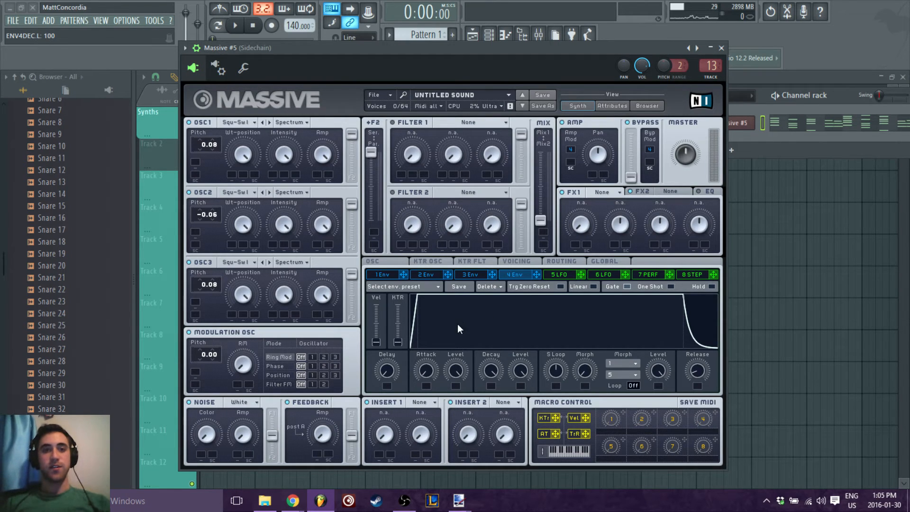
pyautogui.press('space')
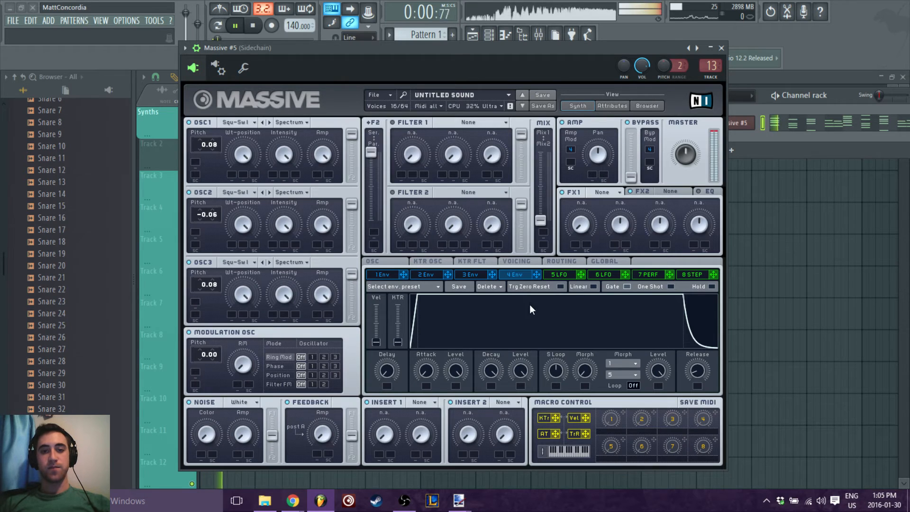
pyautogui.moveTo(530, 305); pyautogui.dragTo(511, 357)
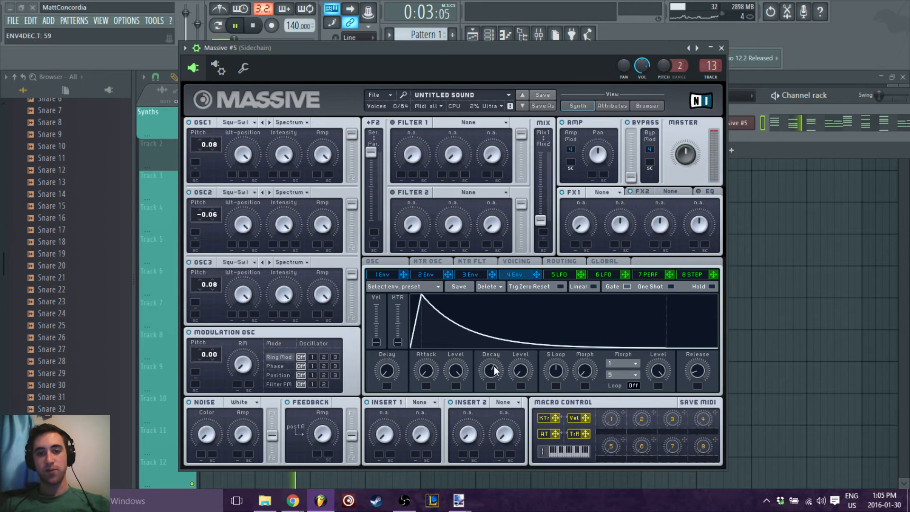
pyautogui.moveTo(495, 368); pyautogui.dragTo(671, 298)
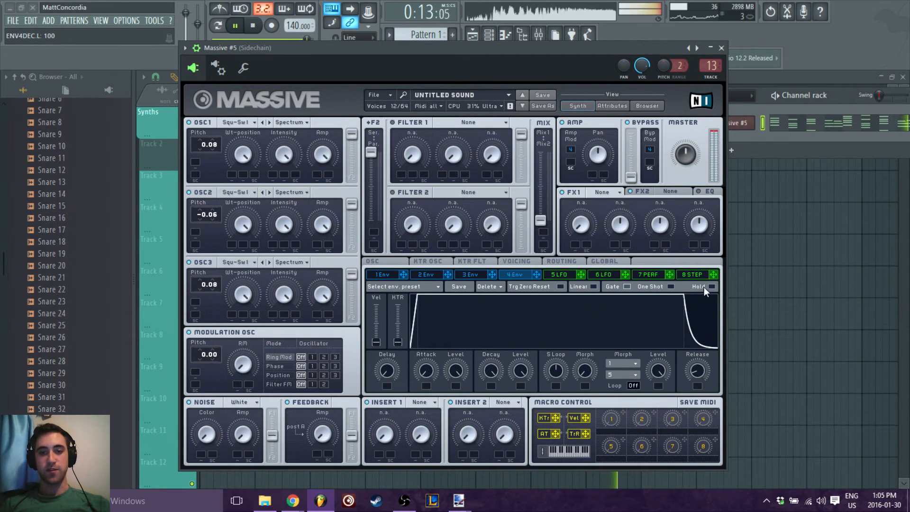
# Lengthen envelope 4's release slightly and lower the master volume to about 26.
pyautogui.moveTo(699, 365); pyautogui.dragTo(701, 366)
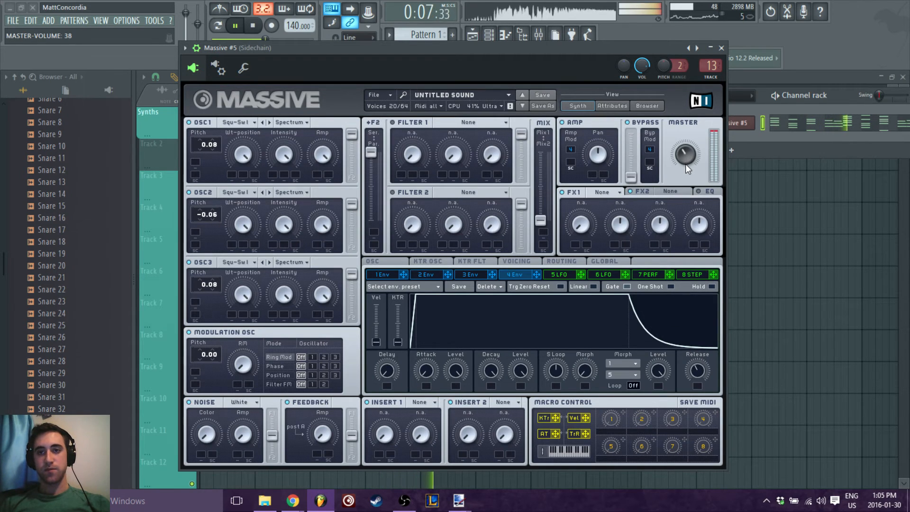
pyautogui.scroll(-6, 686, 164)
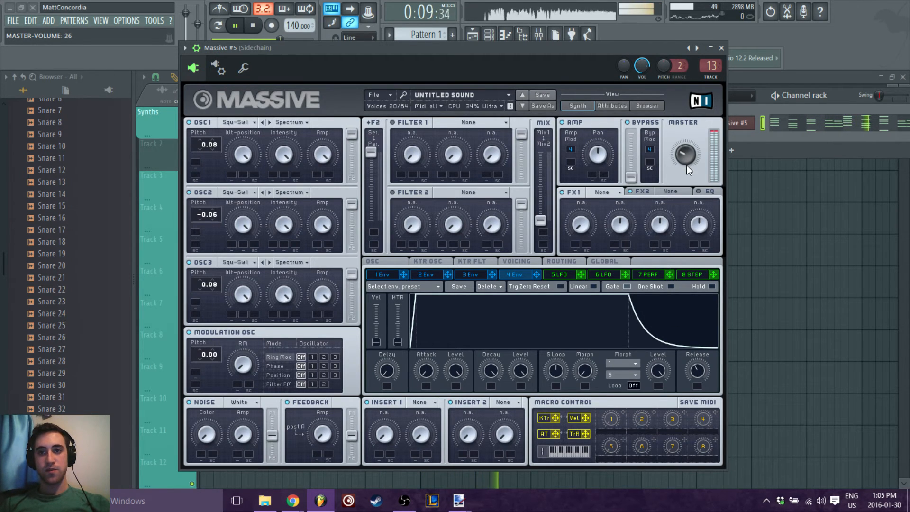
pyautogui.scroll(-2, 687, 165)
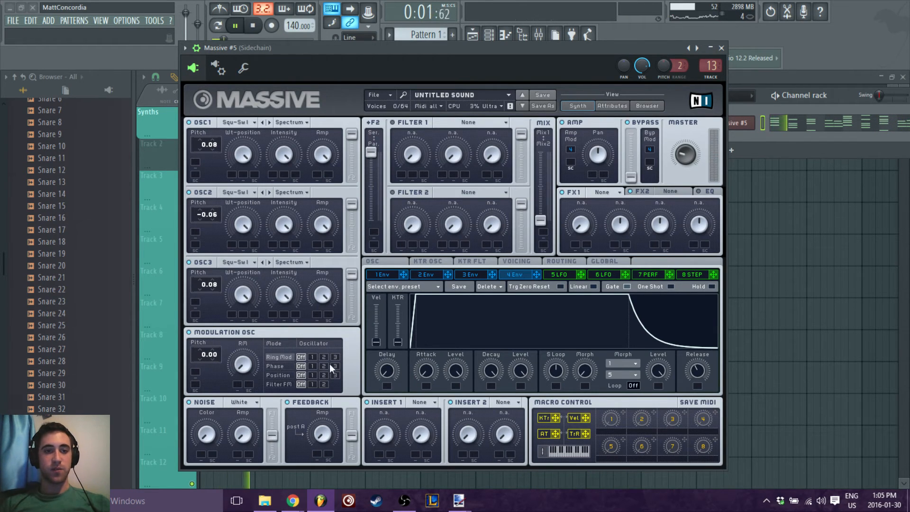
# Route the modulation oscillator's Phase to oscillator 1 at pitch 0.05 with a low amount, and add Bright noise at full color and amp 31.
pyautogui.click(312, 366)
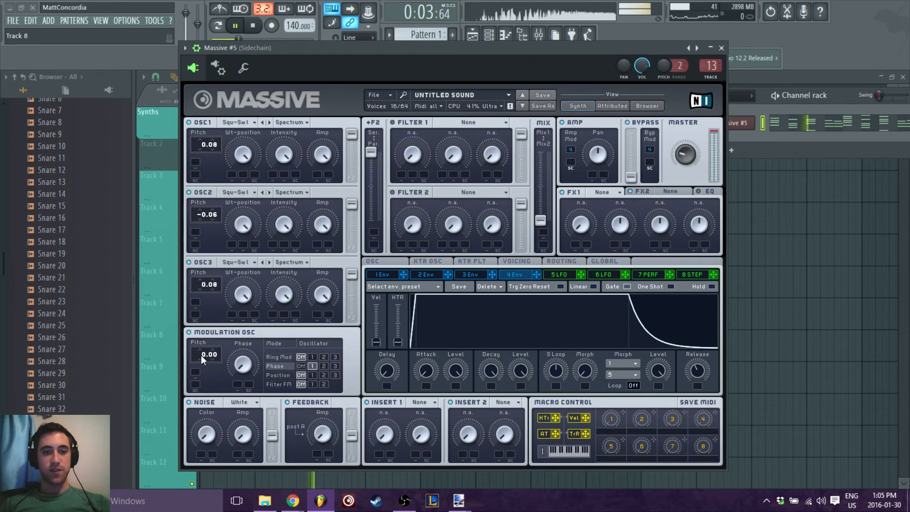
pyautogui.moveTo(209, 357); pyautogui.dragTo(257, 328)
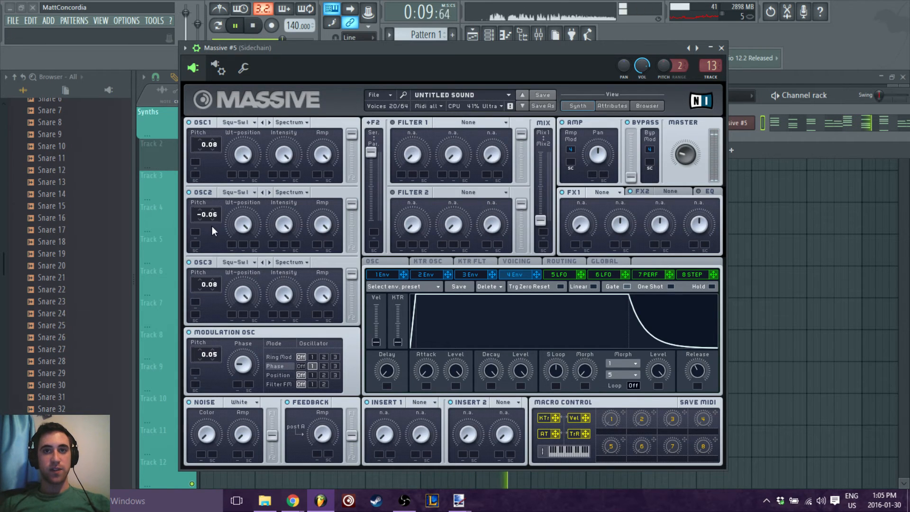
pyautogui.click(251, 402)
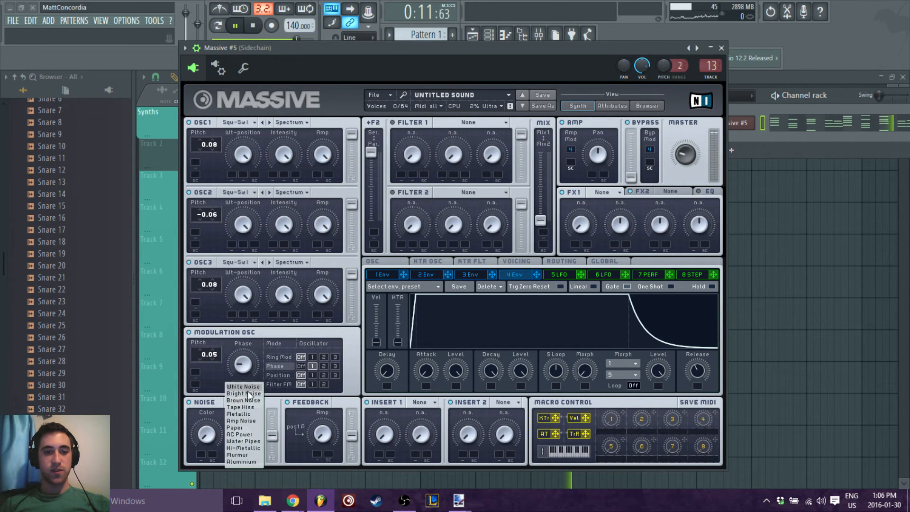
pyautogui.click(244, 393)
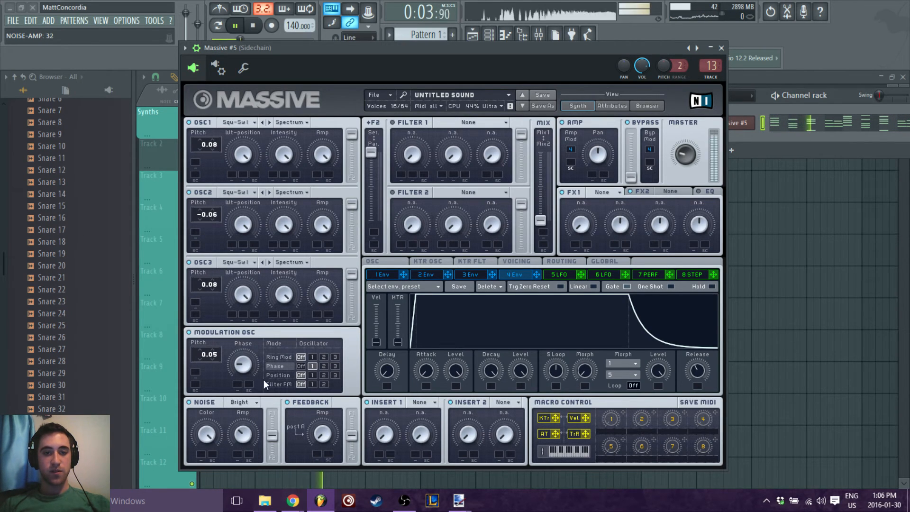
pyautogui.moveTo(243, 440); pyautogui.dragTo(243, 441)
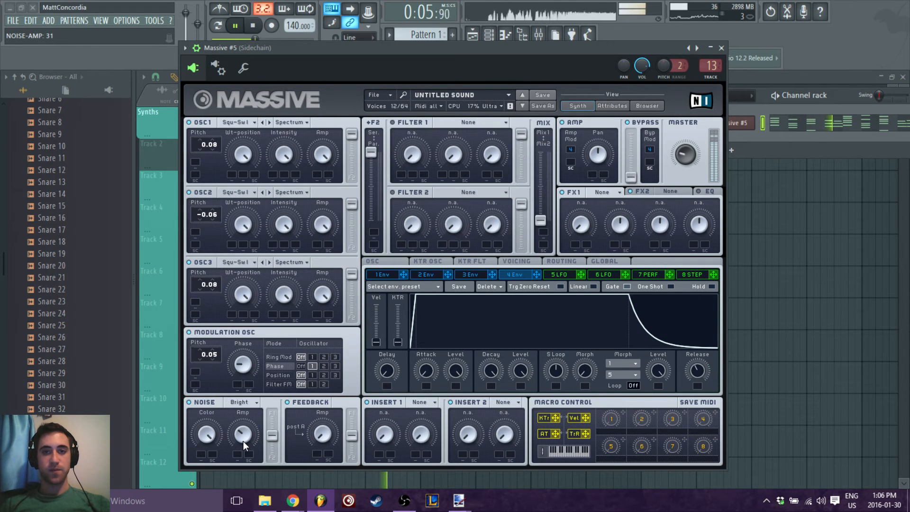
# Load Chorus in the first effect slot, set its dry/wet to 21 and stop playback.
pyautogui.click(610, 192)
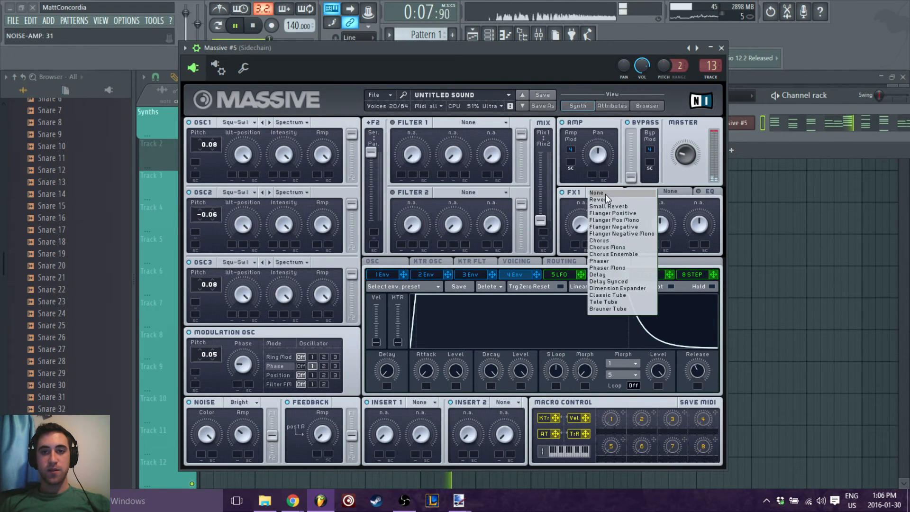
pyautogui.click(610, 241)
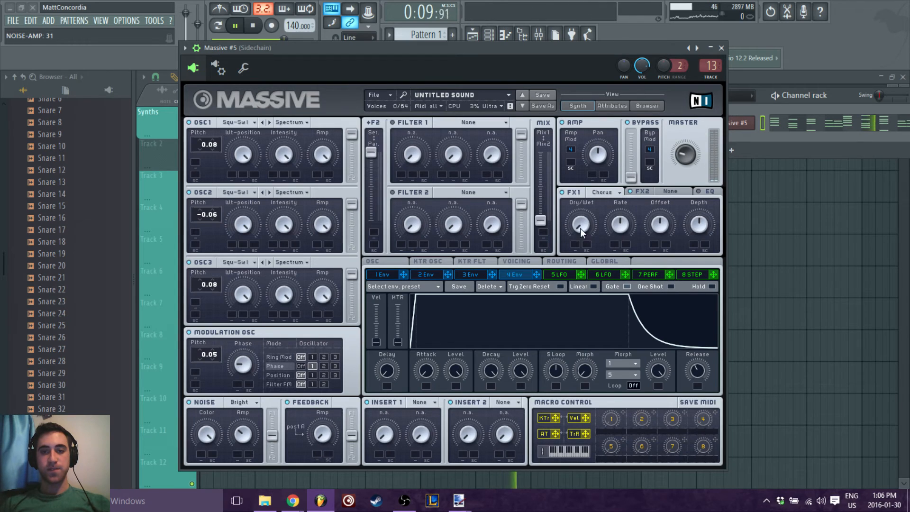
pyautogui.moveTo(582, 227)
pyautogui.mouseDown()
pyautogui.moveTo(603, 166)
pyautogui.moveTo(600, 228)
pyautogui.mouseUp()
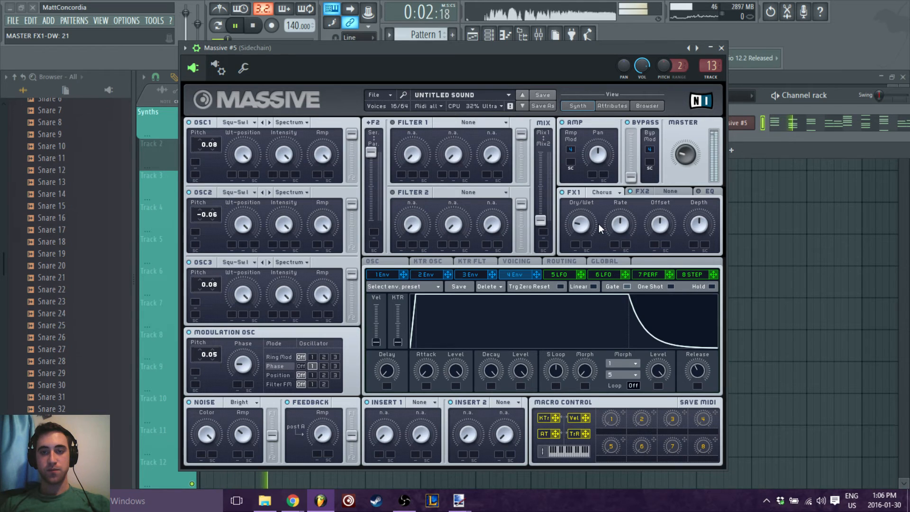
pyautogui.click(256, 27)
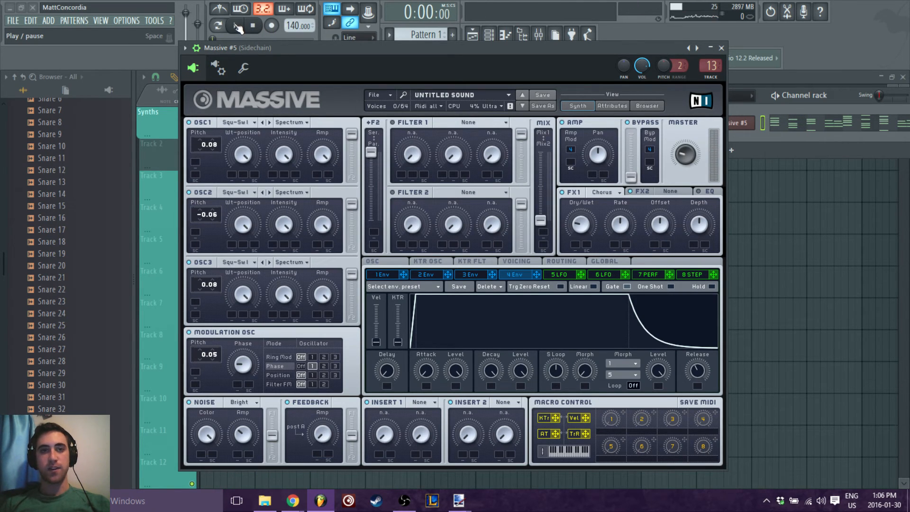
# While playing, try the chorus rate, offset and depth at full, then settle on a rate of 59, offset slightly above centre and depth at centre.
pyautogui.moveTo(624, 224); pyautogui.dragTo(639, 151)
pyautogui.moveTo(665, 219); pyautogui.dragTo(669, 198)
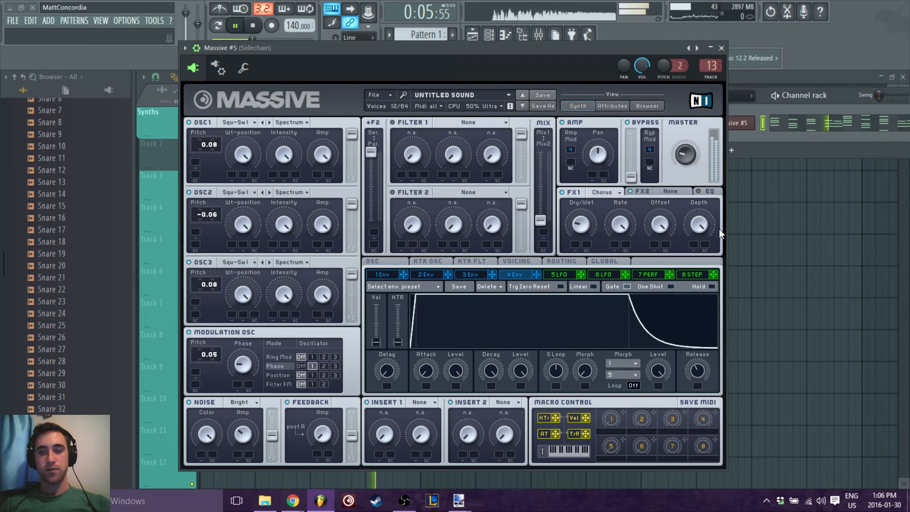
pyautogui.moveTo(660, 225); pyautogui.dragTo(673, 269)
pyautogui.moveTo(620, 223); pyautogui.dragTo(628, 261)
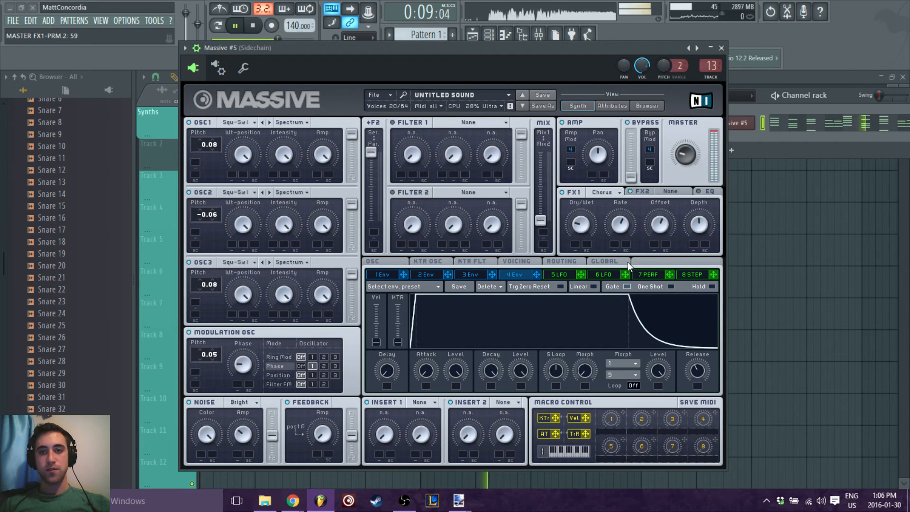
pyautogui.click(254, 27)
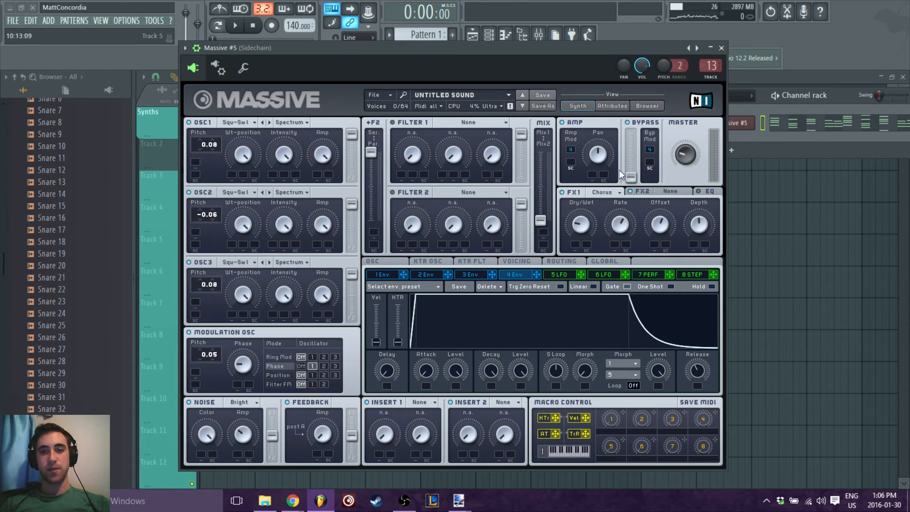
# Try Reverb in the second effect slot with a dry/wet of about 10 while playing the pattern.
pyautogui.click(679, 190)
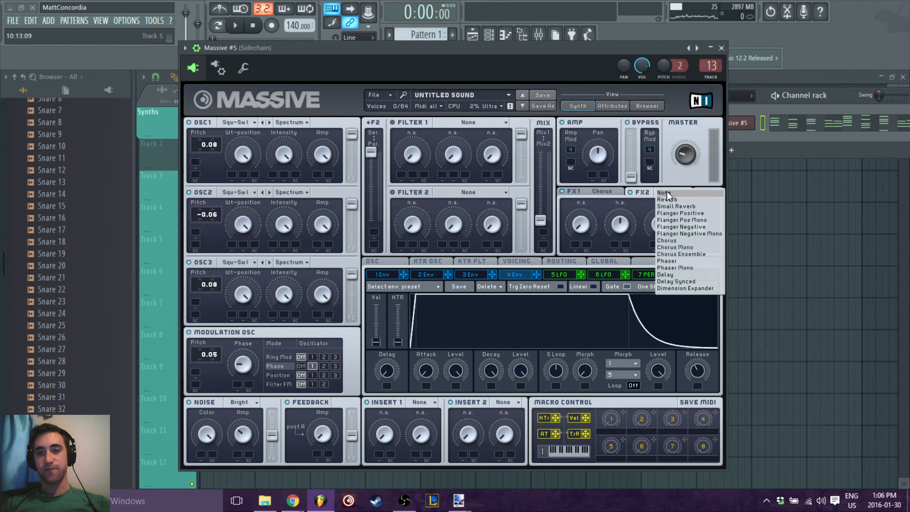
pyautogui.click(669, 199)
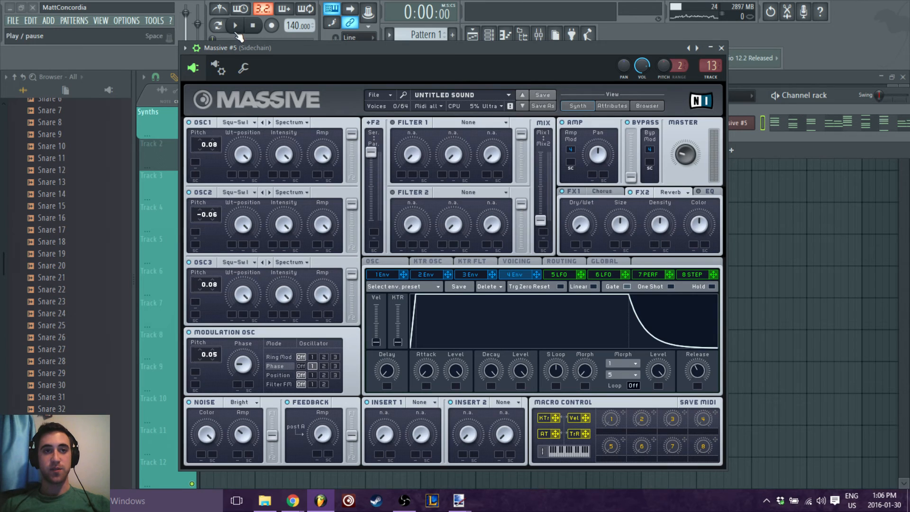
pyautogui.click(237, 32)
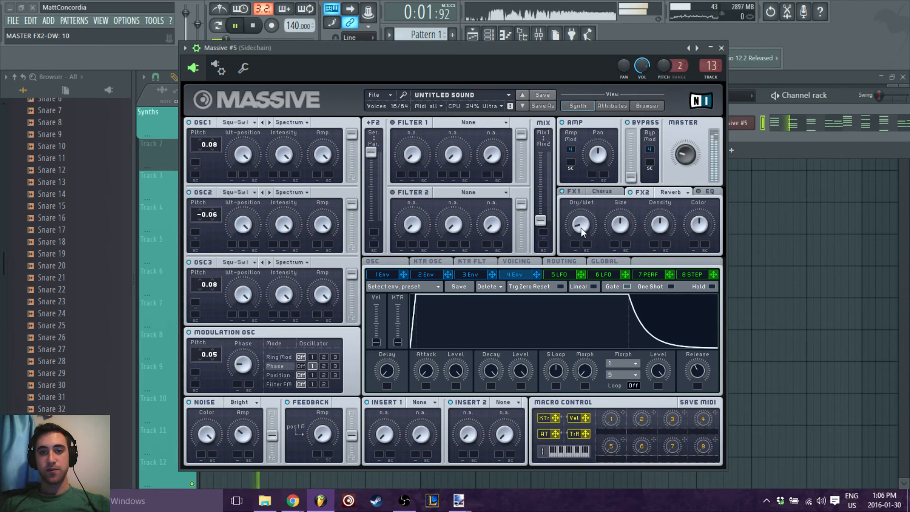
pyautogui.click(263, 29)
# Load Phaser in the second effect slot, set its dry/wet to 15 and lower its rate slightly while playing the pattern.
pyautogui.click(690, 198)
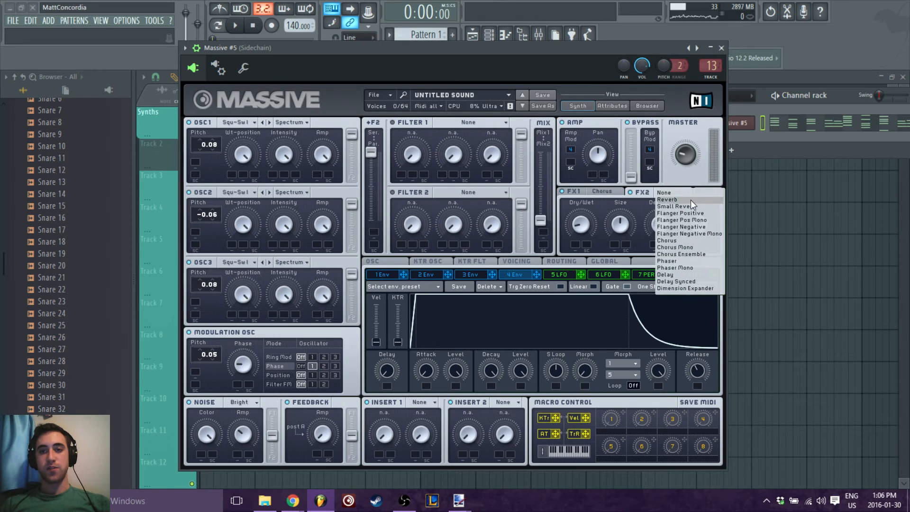
pyautogui.click(685, 261)
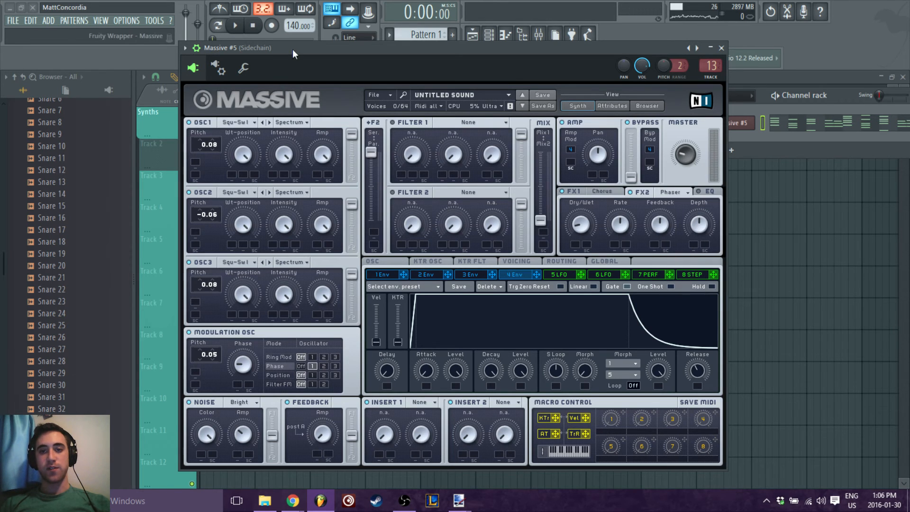
pyautogui.click(237, 28)
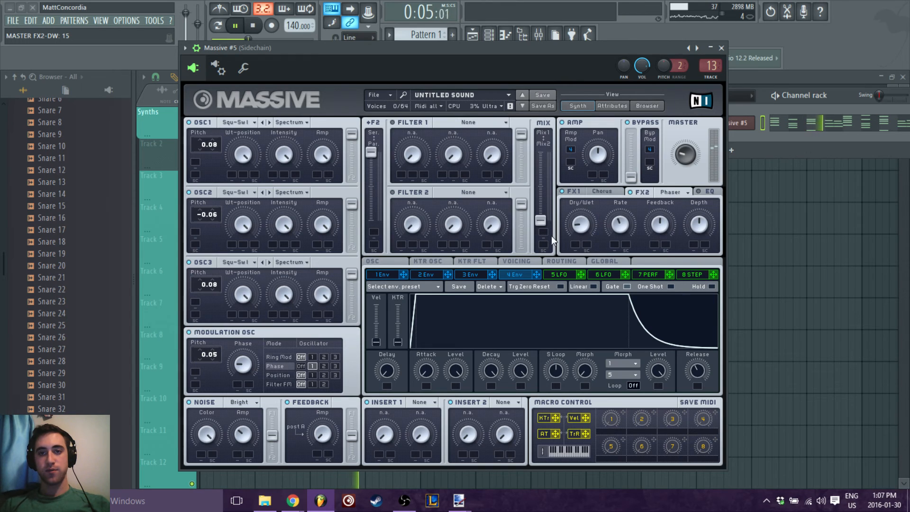
# Lower the phaser's dry/wet to 14, stop playback and close the Massive #5 window.
pyautogui.moveTo(580, 221); pyautogui.dragTo(580, 229)
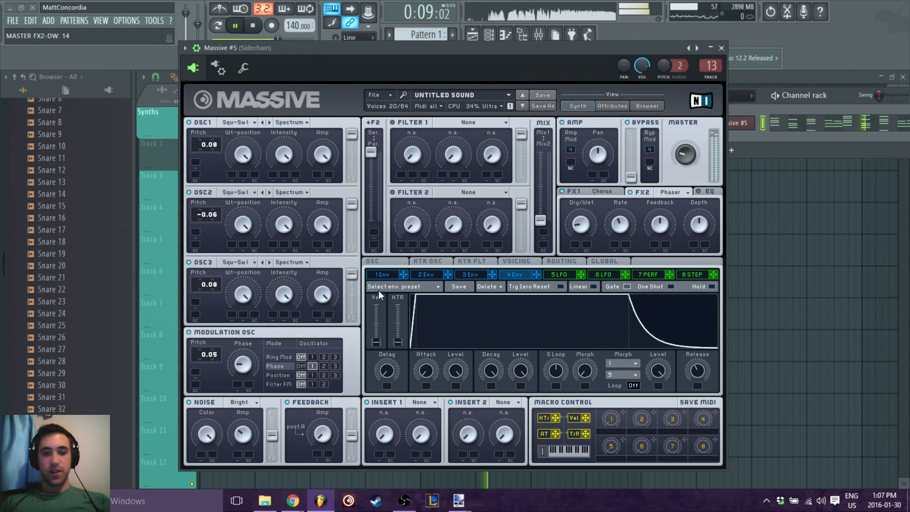
pyautogui.click(253, 26)
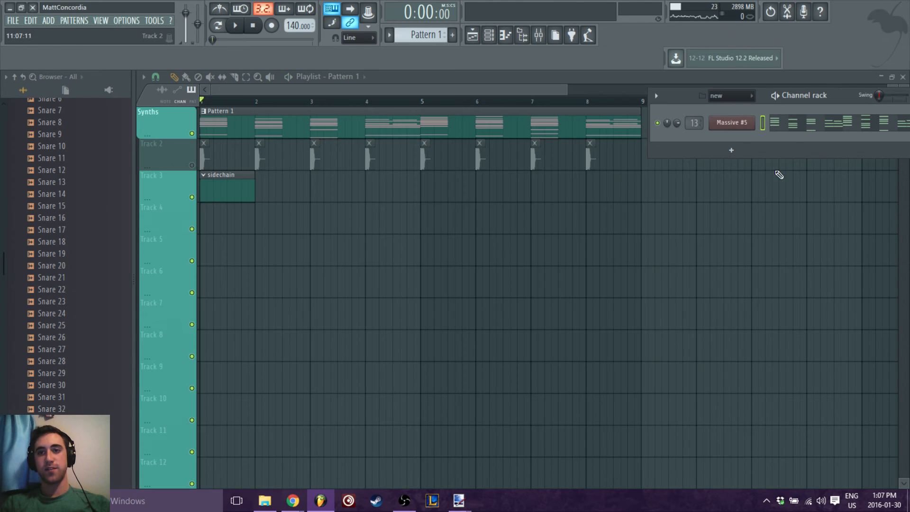
pyautogui.click(721, 47)
# Move the channel rack over the playlist and show all channels instead of the new group.
pyautogui.moveTo(827, 98); pyautogui.dragTo(697, 99)
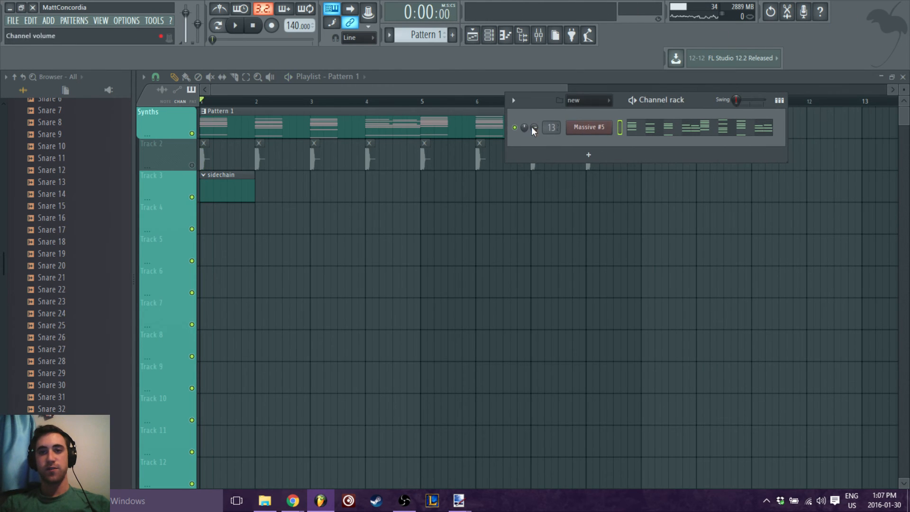
pyautogui.click(586, 101)
pyautogui.click(580, 113)
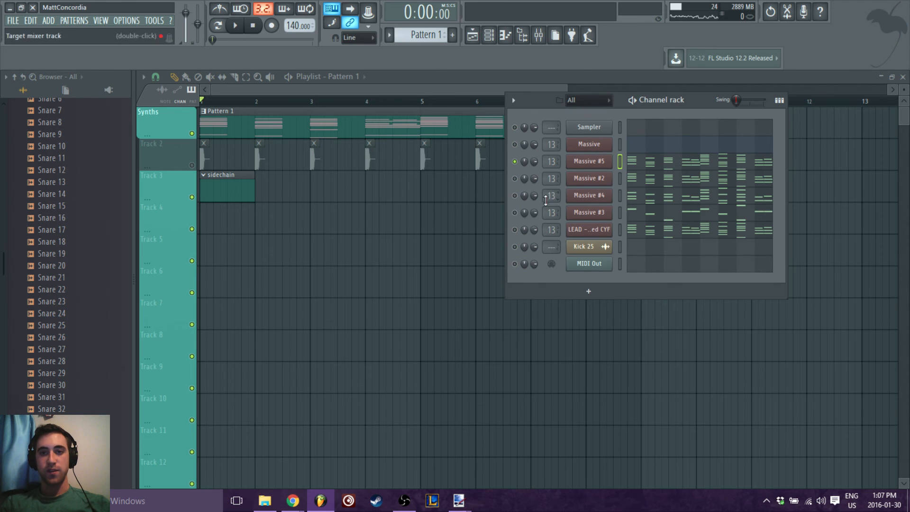
# Unsolo Massive #5, play the full mix, and mute Massive #5 to compare the mix without it.
pyautogui.press('space')
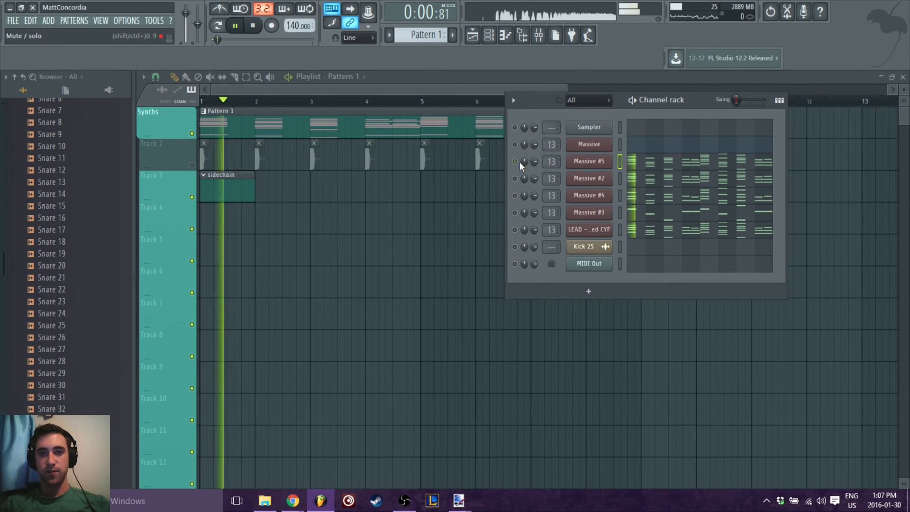
pyautogui.rightClick(518, 161)
pyautogui.click(525, 165)
pyautogui.rightClick(515, 161)
pyautogui.click(524, 165)
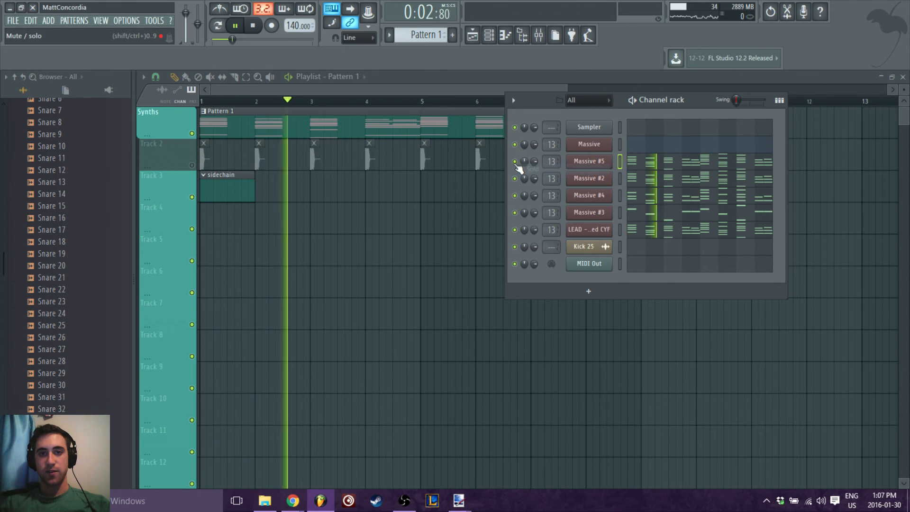
pyautogui.press('space')
pyautogui.press('space')
pyautogui.click(516, 162)
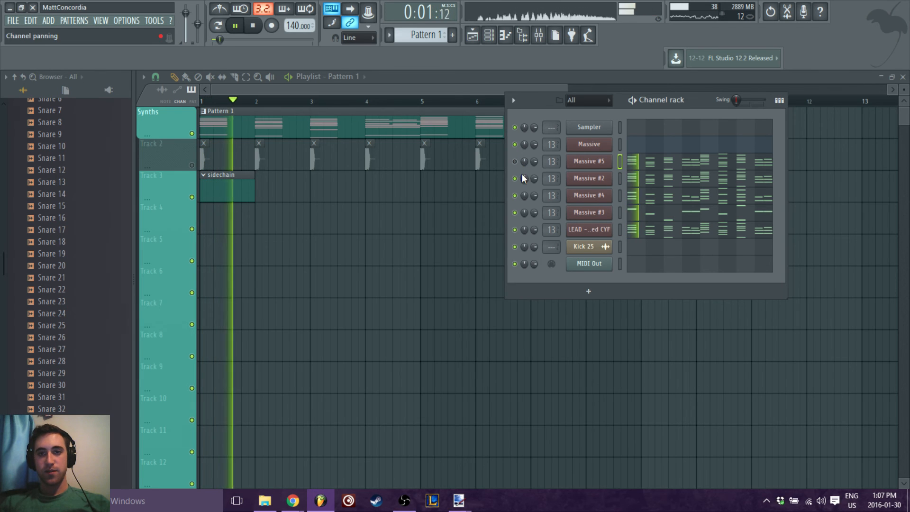
pyautogui.press('space')
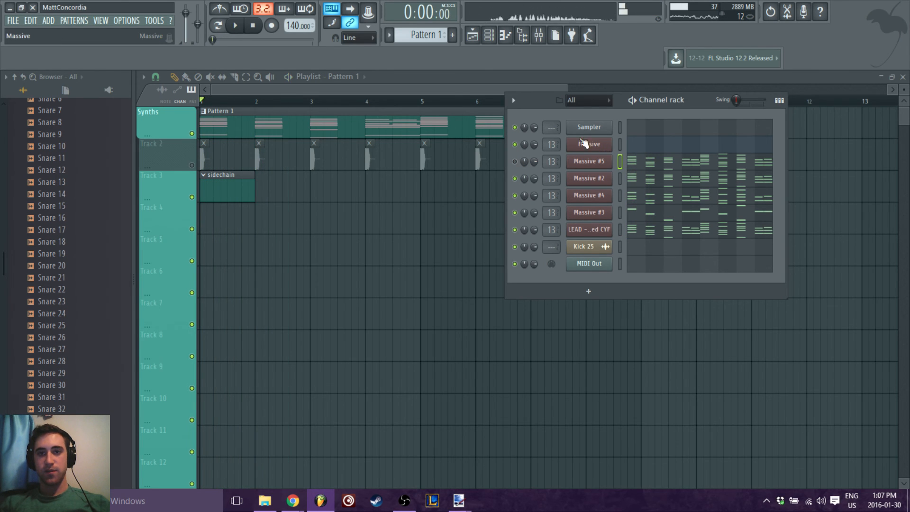
# Copy the chord notes from Massive #5 into the Massive channel and play the mix briefly.
pyautogui.rightClick(588, 164)
pyautogui.click(730, 169)
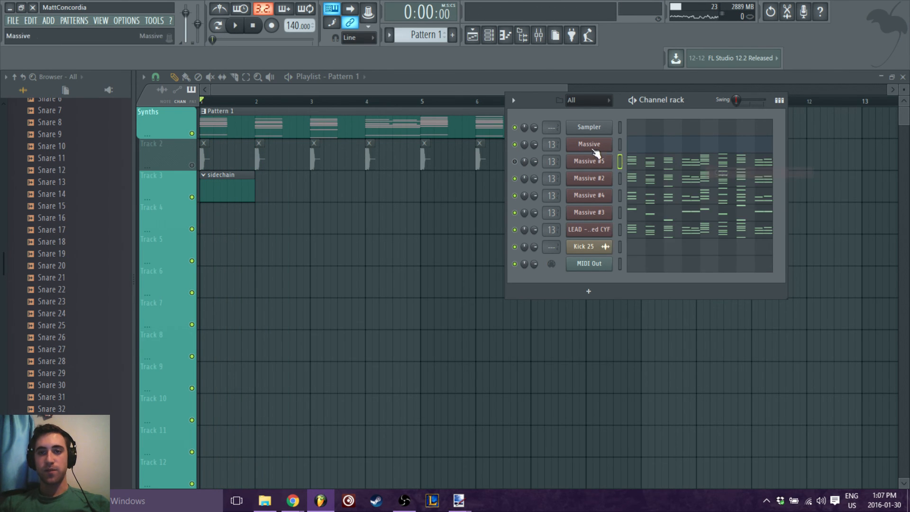
pyautogui.rightClick(595, 151)
pyautogui.click(730, 164)
pyautogui.press('space')
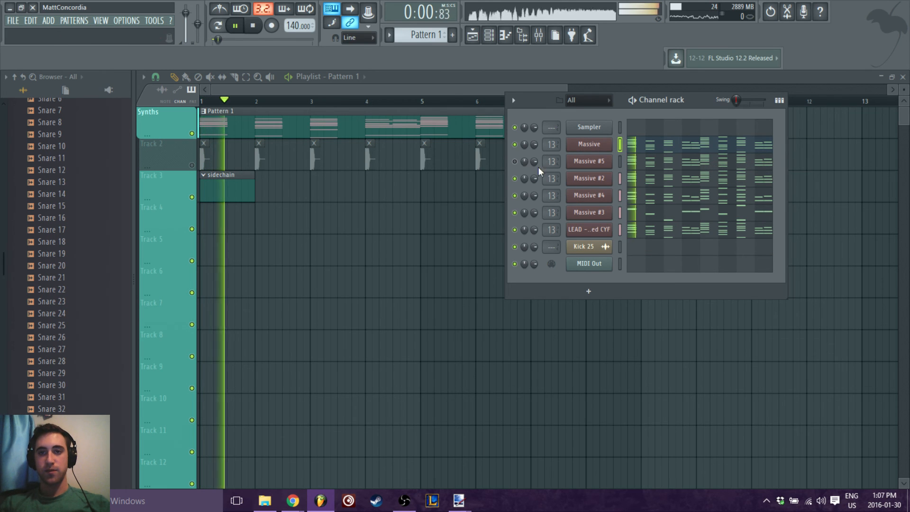
pyautogui.press('space')
# Solo the Massive channel and listen to its copied chords.
pyautogui.rightClick(515, 144)
pyautogui.click(547, 153)
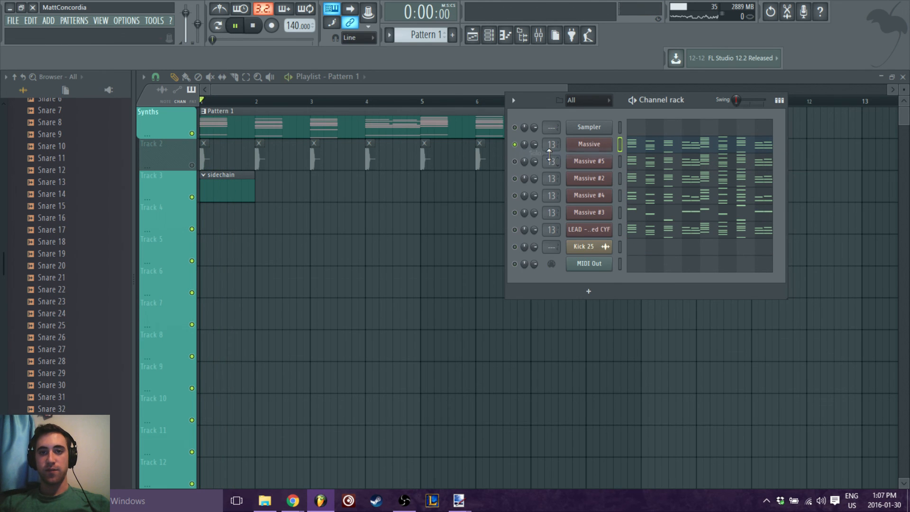
pyautogui.press('space')
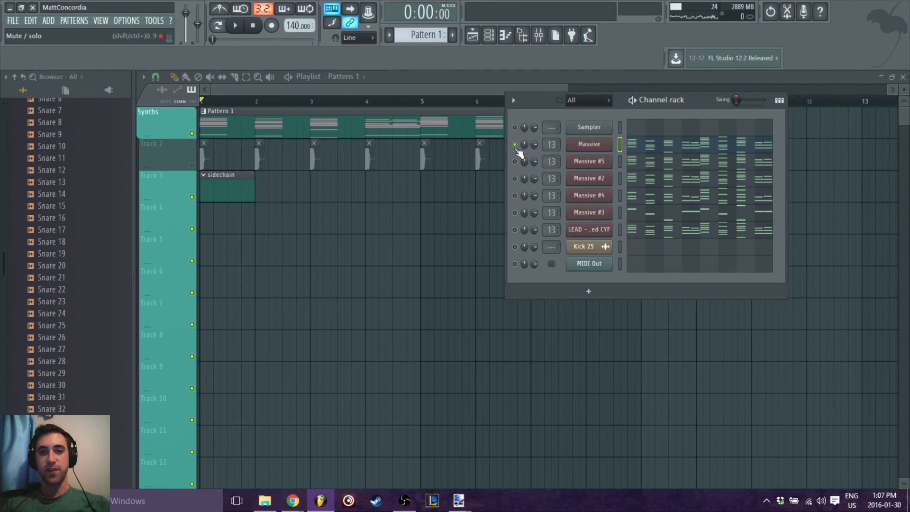
pyautogui.press('space')
pyautogui.press('space')
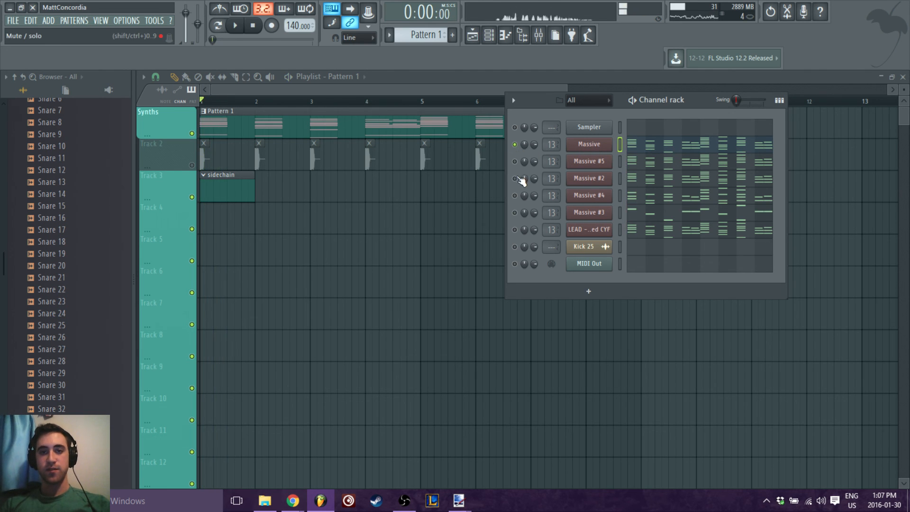
# Solo Massive #2 and Massive #4 in turn, playing the pattern to hear each layer alone.
pyautogui.rightClick(517, 178)
pyautogui.click(533, 184)
pyautogui.press('space')
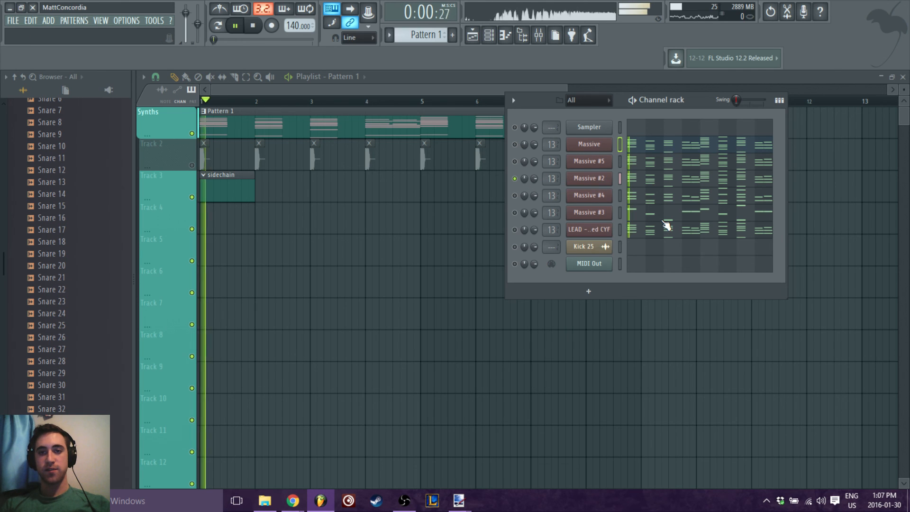
pyautogui.rightClick(515, 196)
pyautogui.click(534, 200)
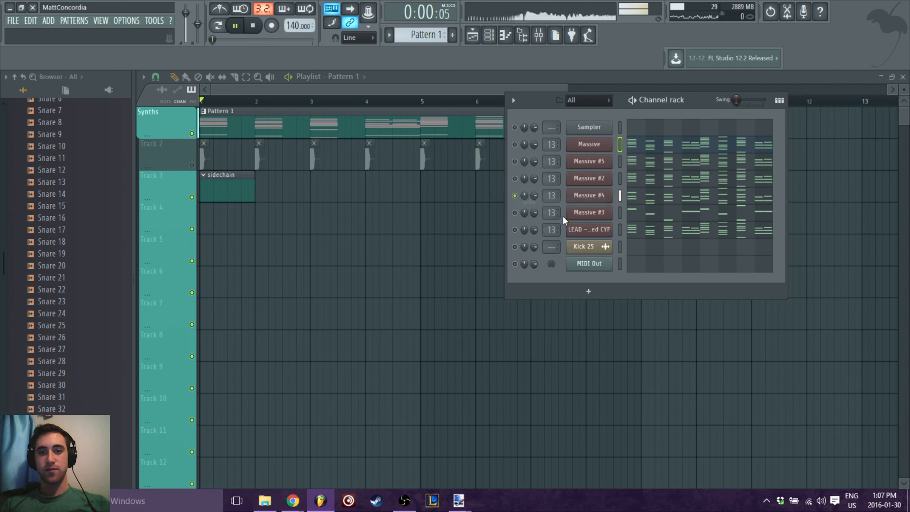
pyautogui.press('space')
pyautogui.press('space')
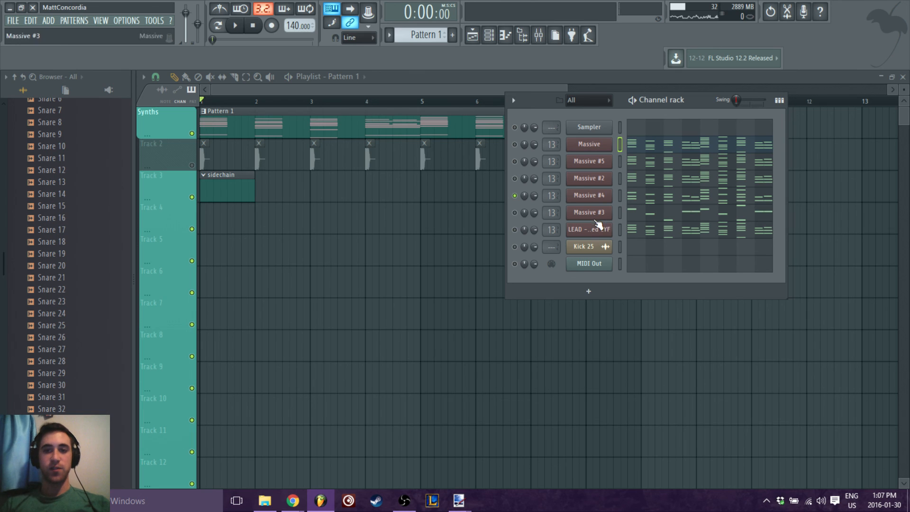
# Solo Massive #3 and the LEAD channel in turn, playing the pattern to hear each layer alone.
pyautogui.rightClick(515, 213)
pyautogui.click(533, 217)
pyautogui.press('space')
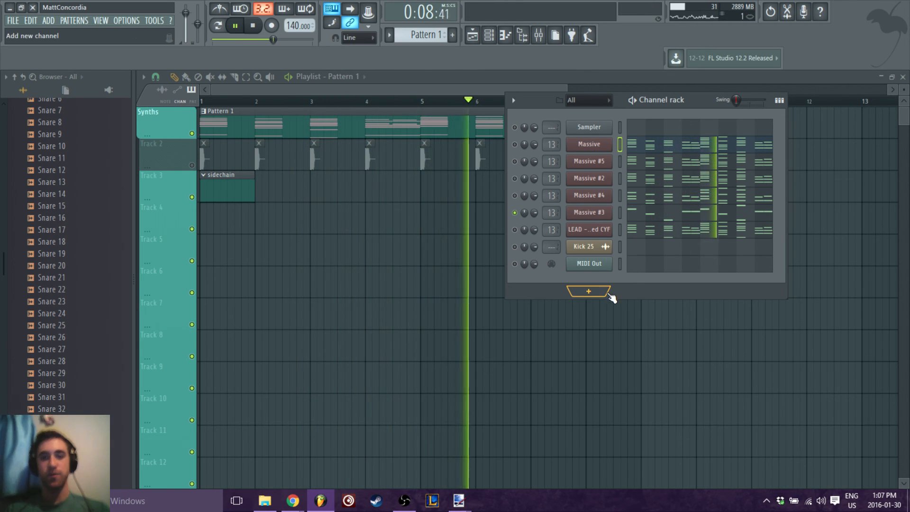
pyautogui.press('space')
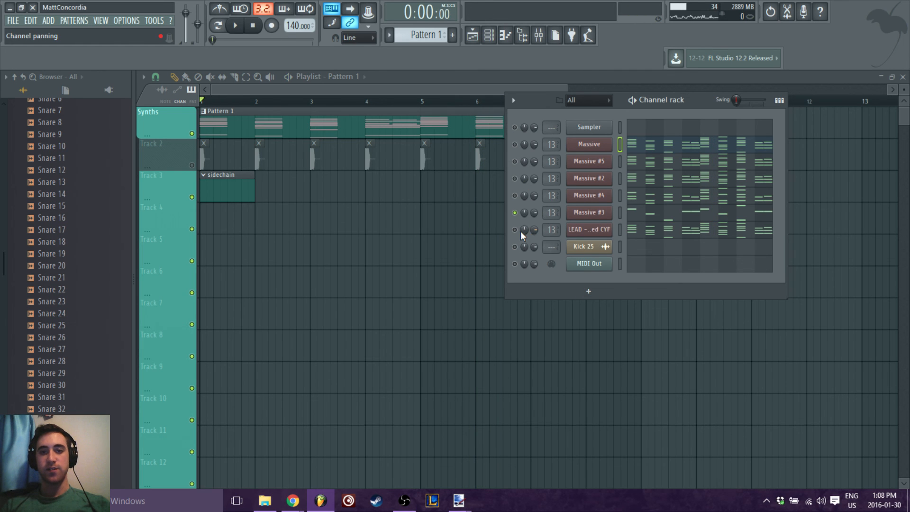
pyautogui.rightClick(513, 229)
pyautogui.click(526, 235)
pyautogui.press('space')
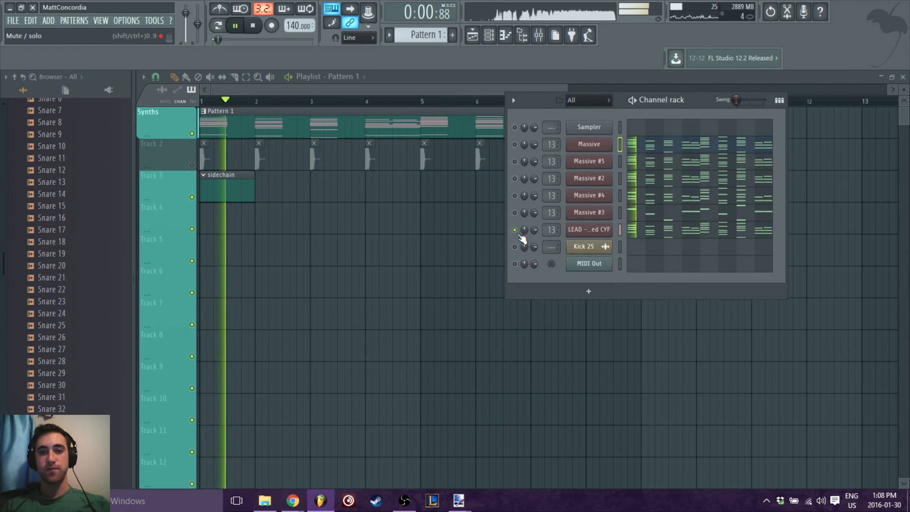
pyautogui.press('space')
# Unsolo the LEAD channel, play the full mix with Massive #5 muted, and move the channel rack aside.
pyautogui.rightClick(517, 231)
pyautogui.click(527, 236)
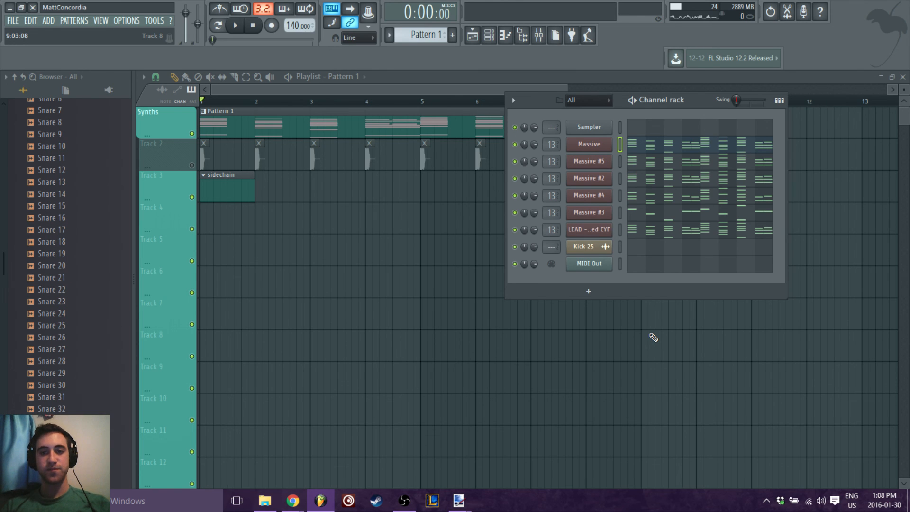
pyautogui.press('space')
pyautogui.press('space')
pyautogui.press('space')
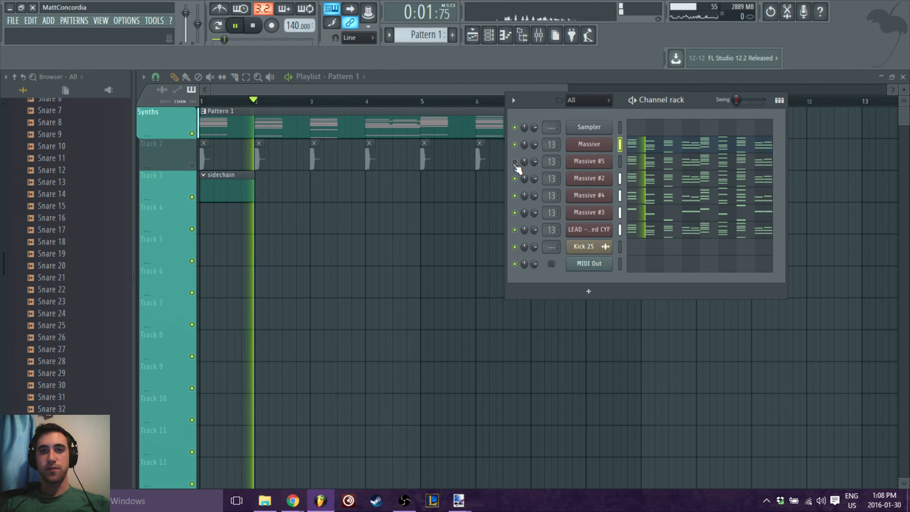
pyautogui.press('space')
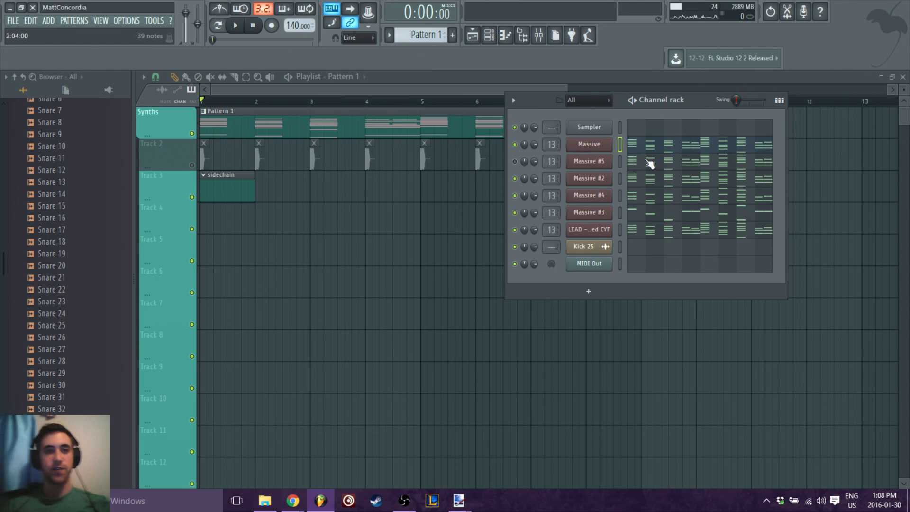
pyautogui.moveTo(693, 102); pyautogui.dragTo(816, 94)
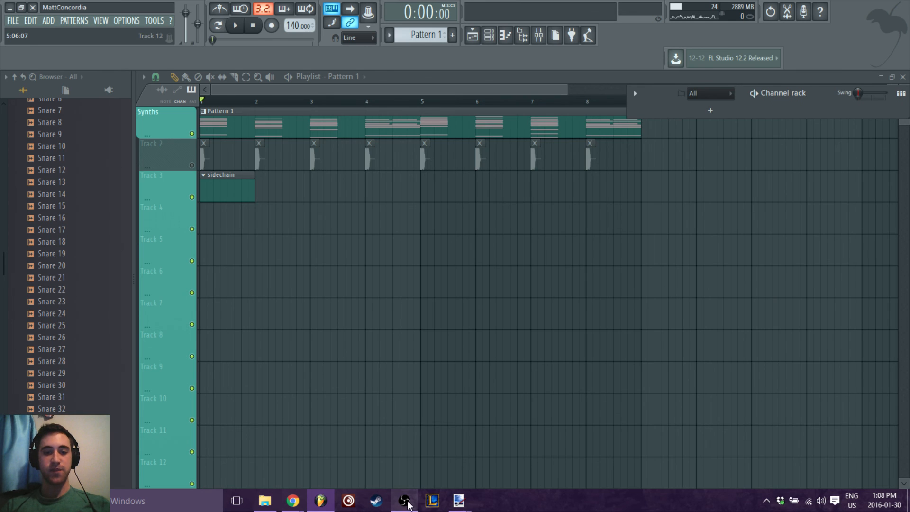